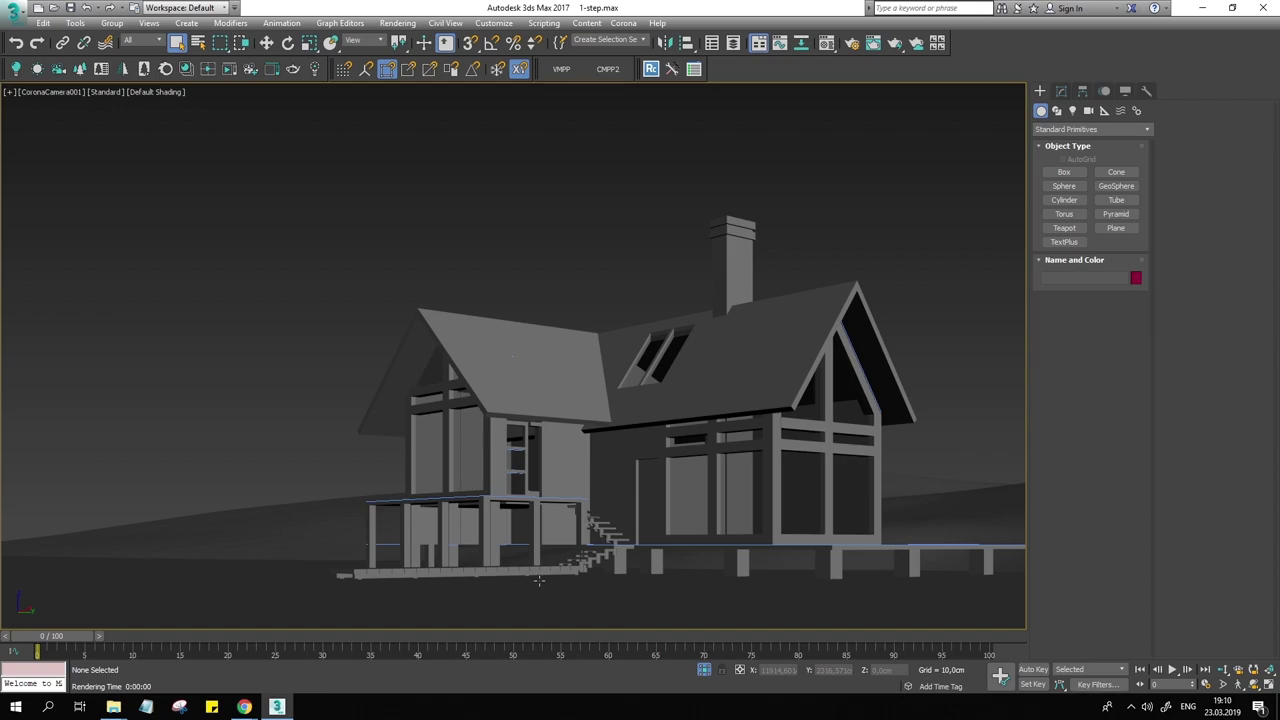
# Switch from the cabin scene to Chrome's Real Light 22 HDRI Pro Pack page
pyautogui.moveTo(244, 707)
pyautogui.click(315, 645)
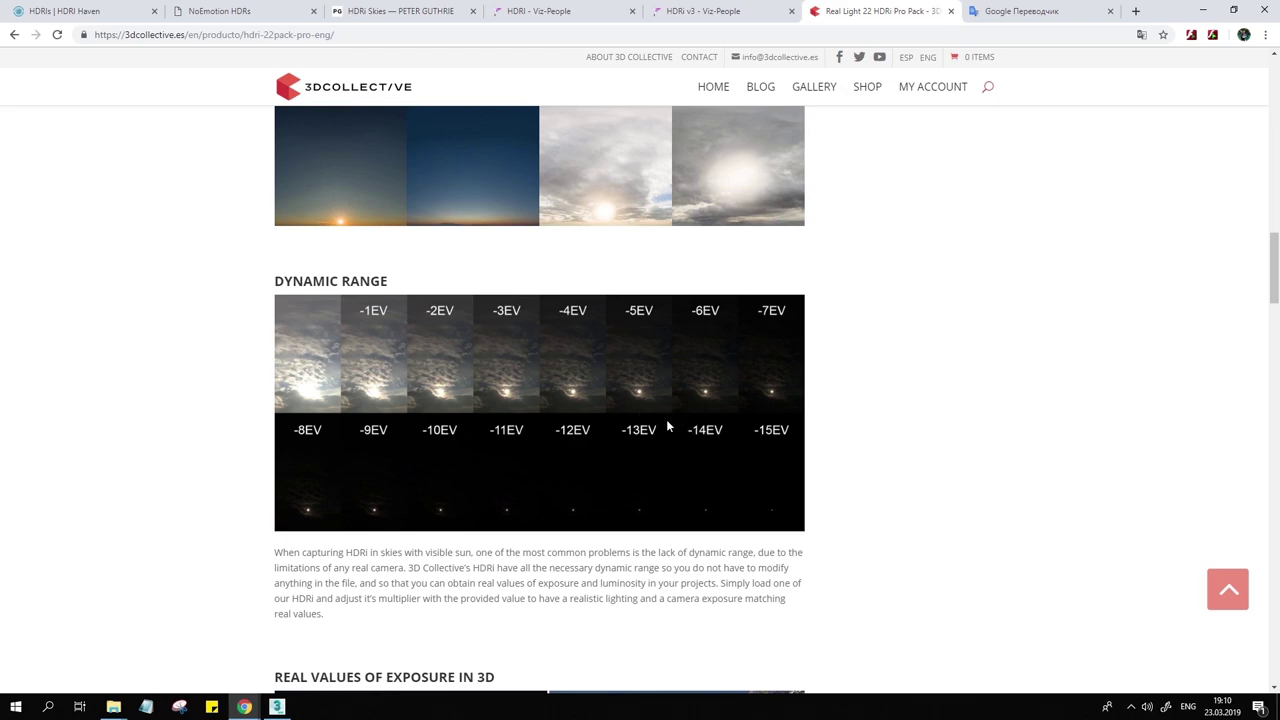
# Scroll through the Real Light 22 exposure range (-1EV to -15EV), then return to the cabin scene
pyautogui.moveTo(1276, 290); pyautogui.dragTo(1276, 128)
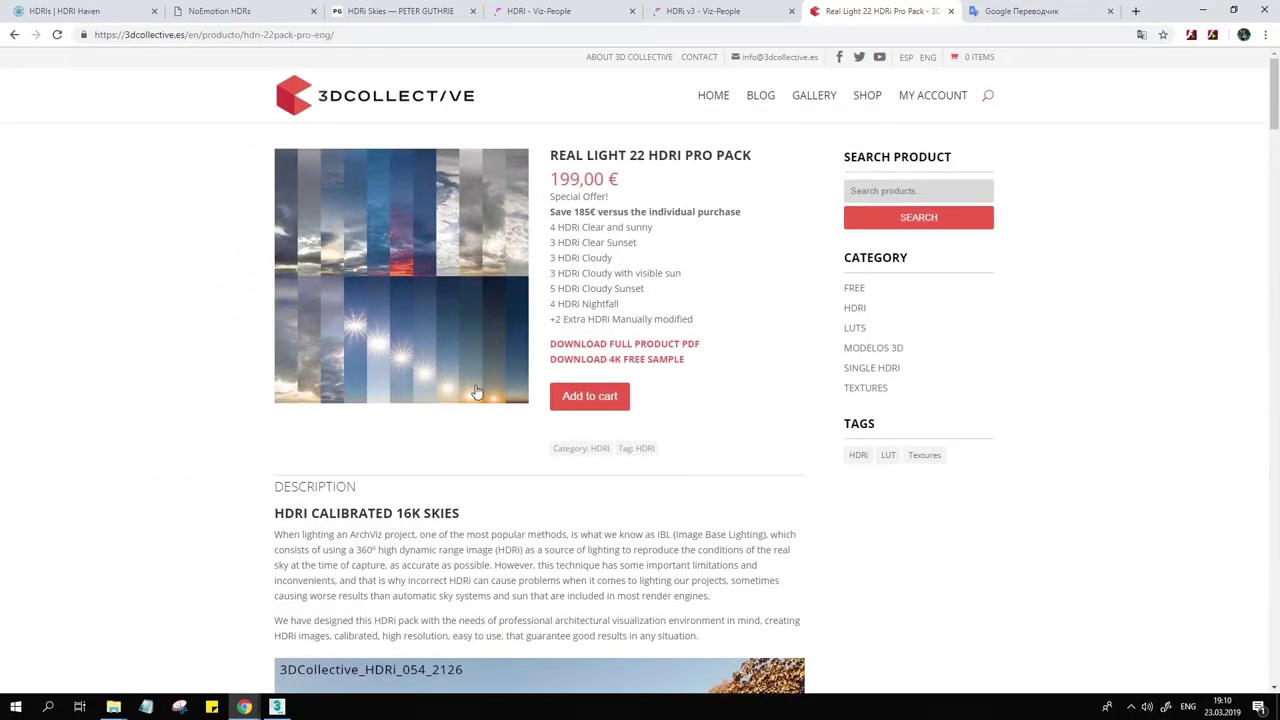
pyautogui.scroll(-2, 300, 670)
pyautogui.click(278, 707)
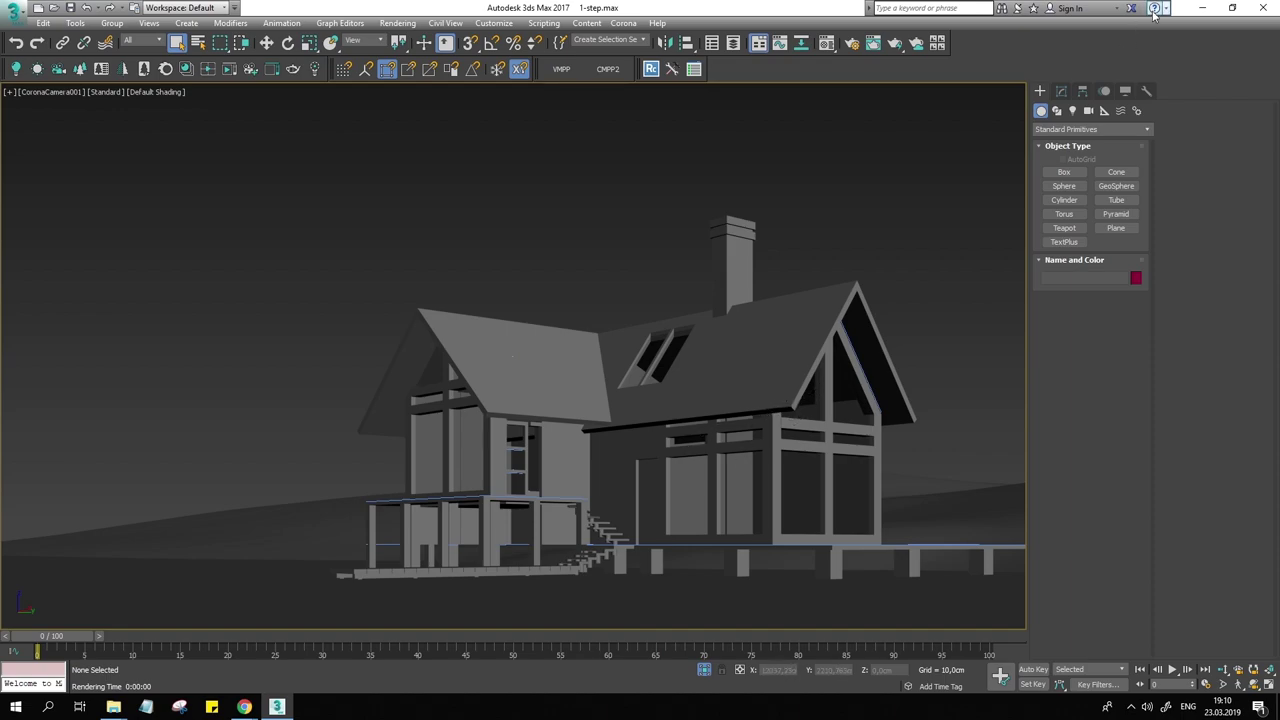
# Bring Chrome back and browse the NoEmotion HDRs and HDRI Skies pages
pyautogui.click(241, 707)
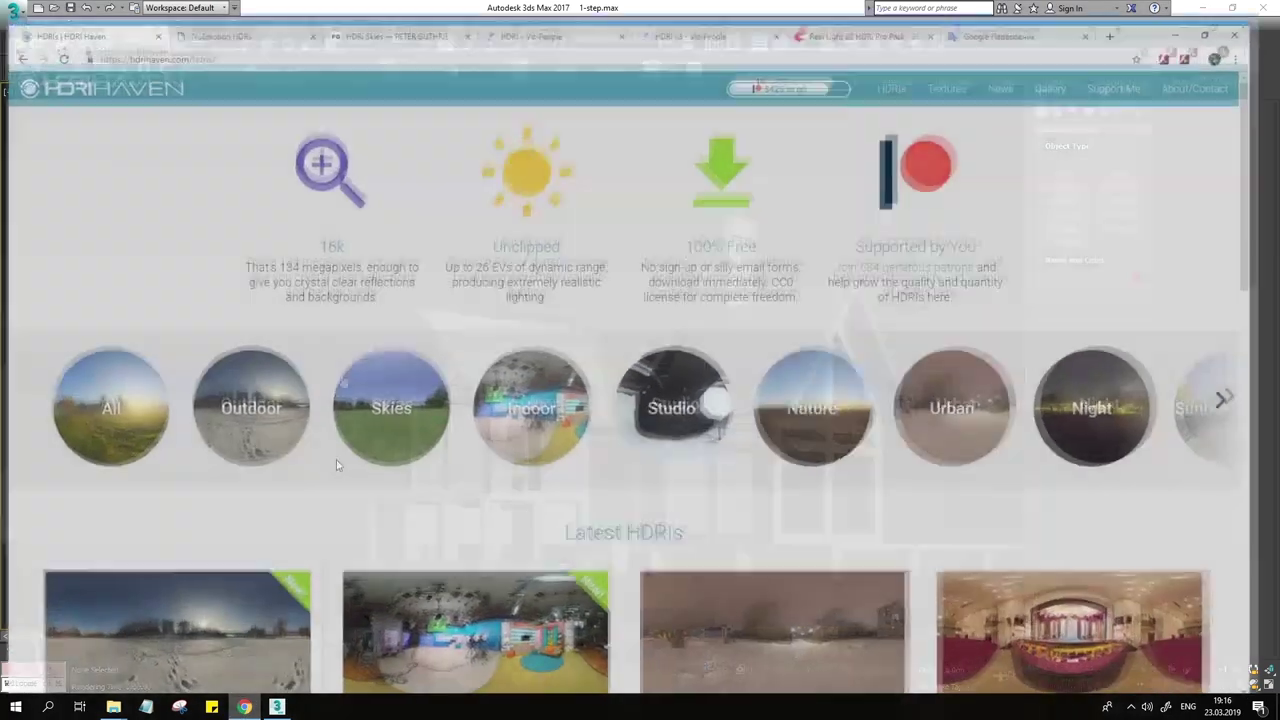
pyautogui.scroll(-3, 343, 211)
pyautogui.scroll(-5, 348, 228)
pyautogui.scroll(10, 348, 228)
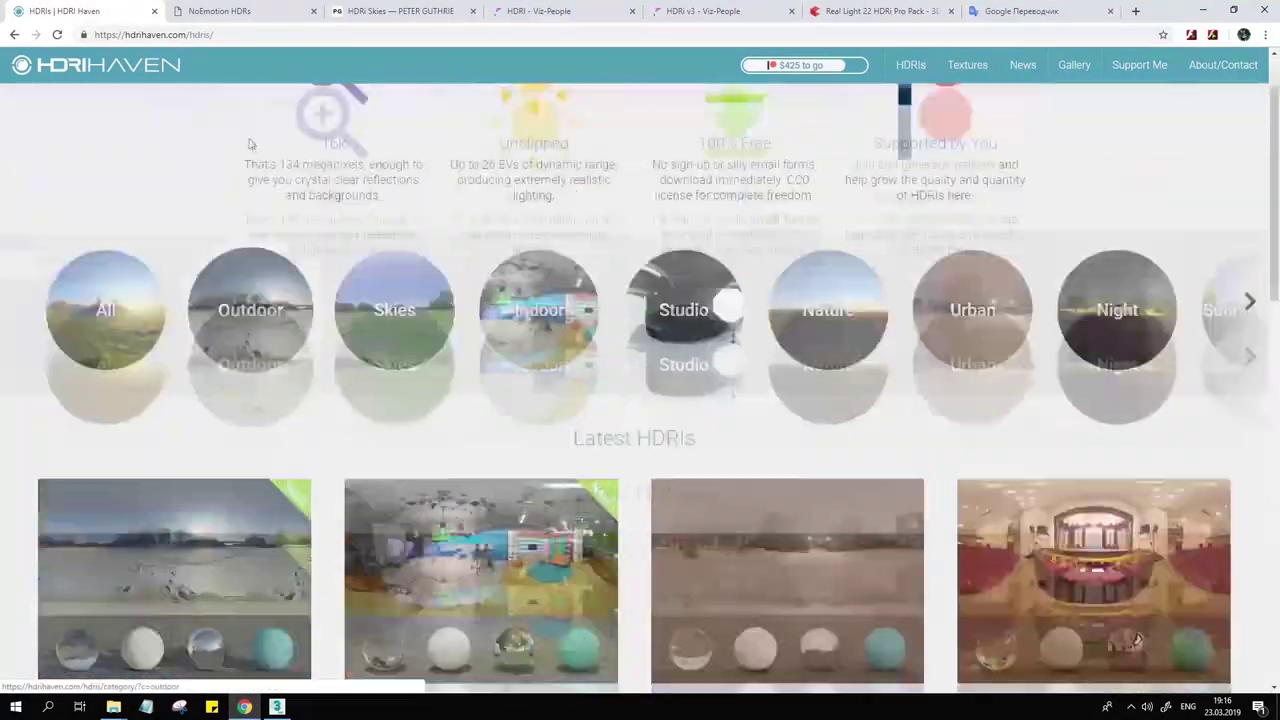
pyautogui.click(213, 12)
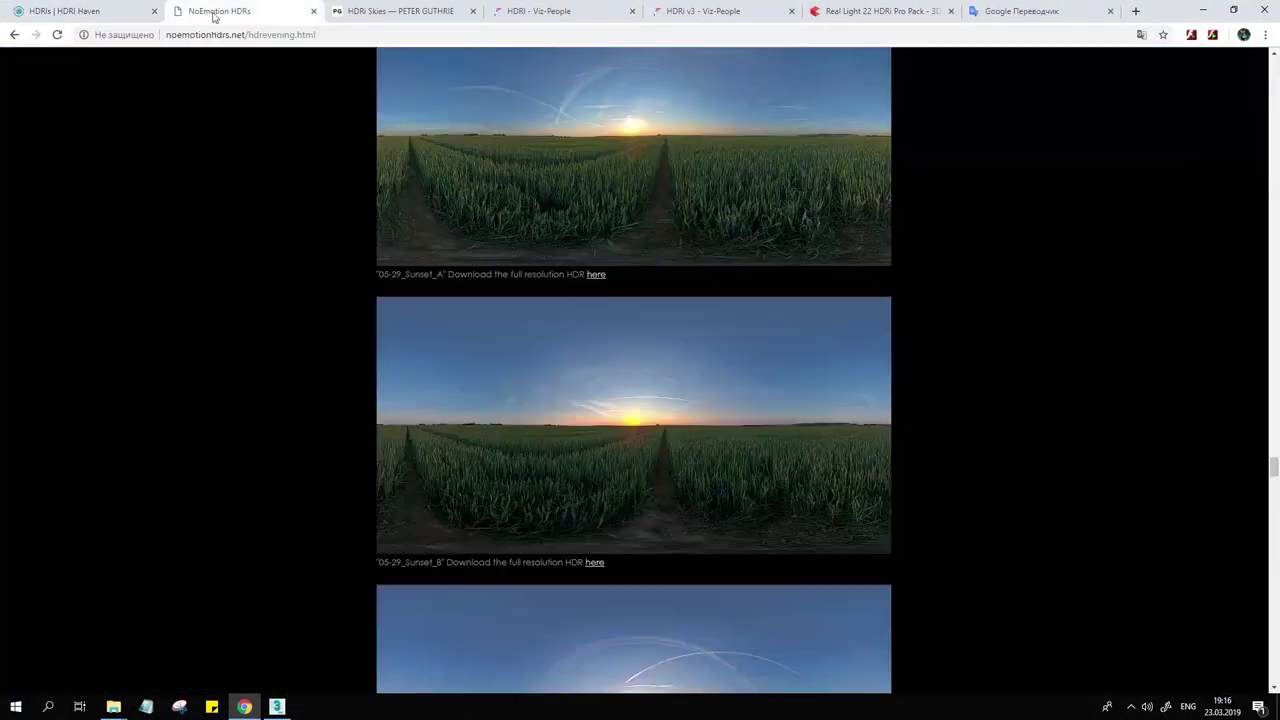
pyautogui.click(385, 11)
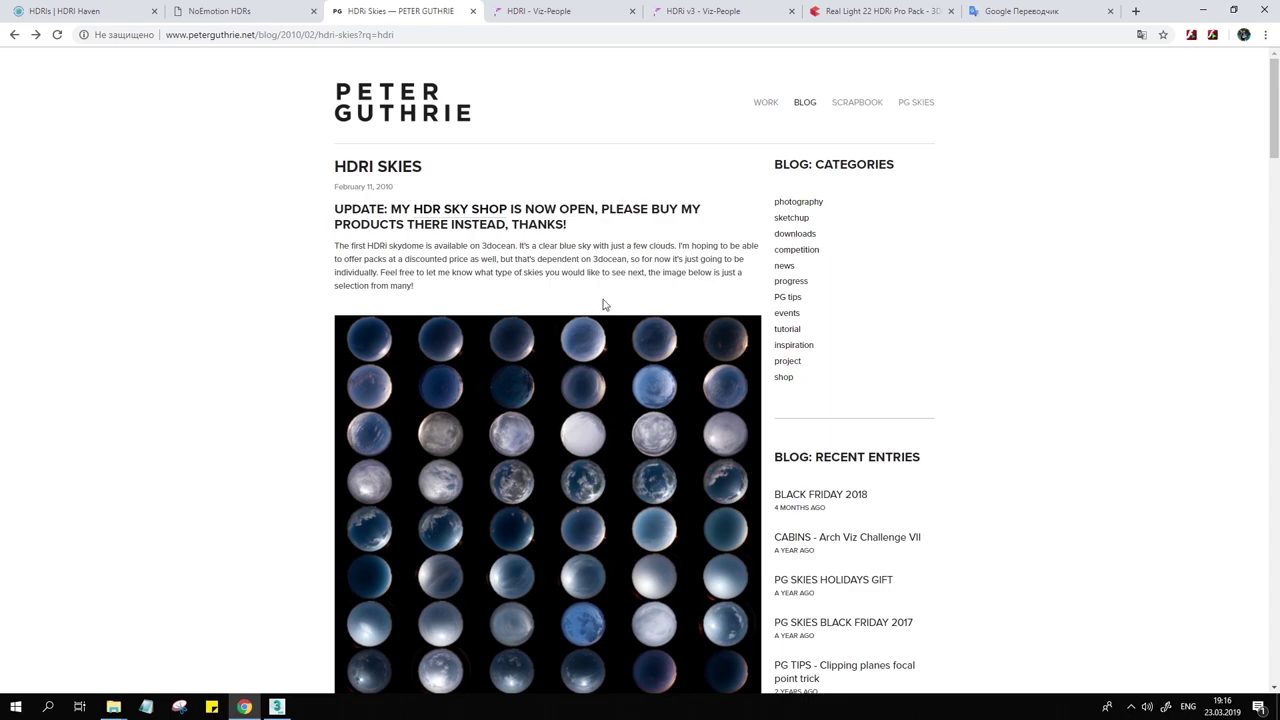
pyautogui.scroll(-8, 603, 304)
pyautogui.scroll(8, 630, 304)
# Look over Viz-People's €50 HDRI packs and the Real Light 22 page, then return to 3ds Max
pyautogui.click(545, 11)
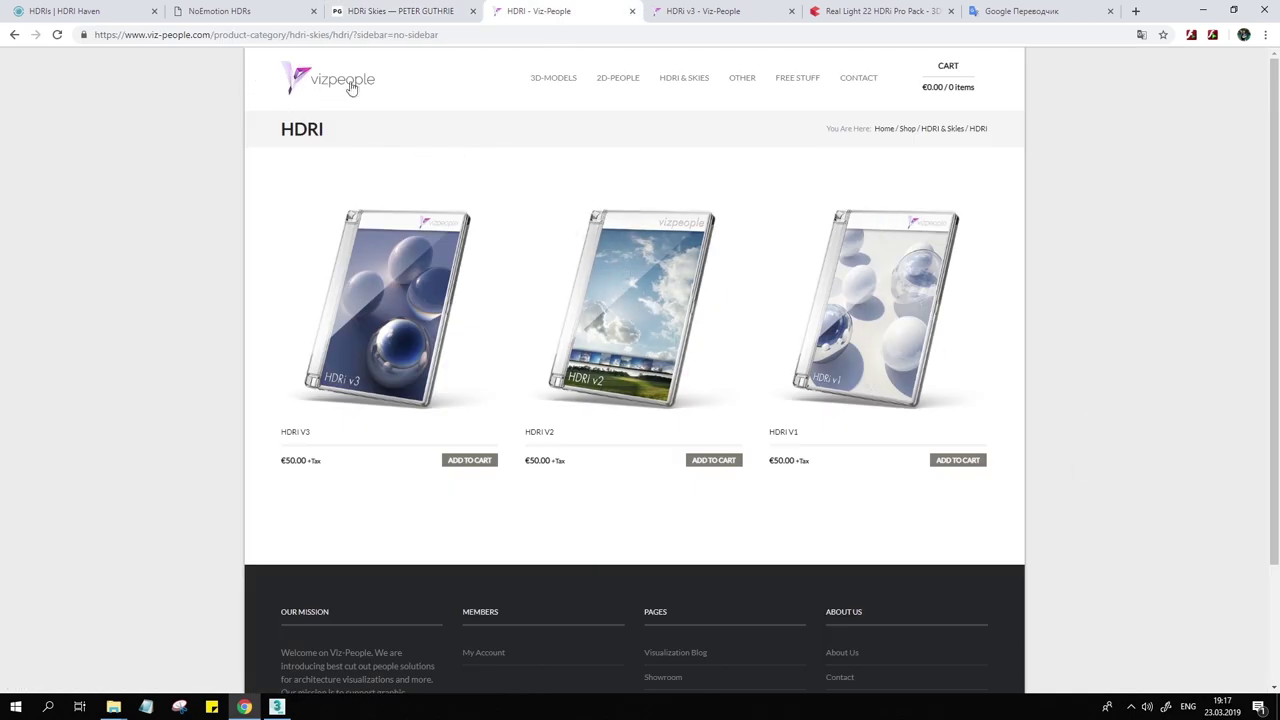
pyautogui.click(864, 12)
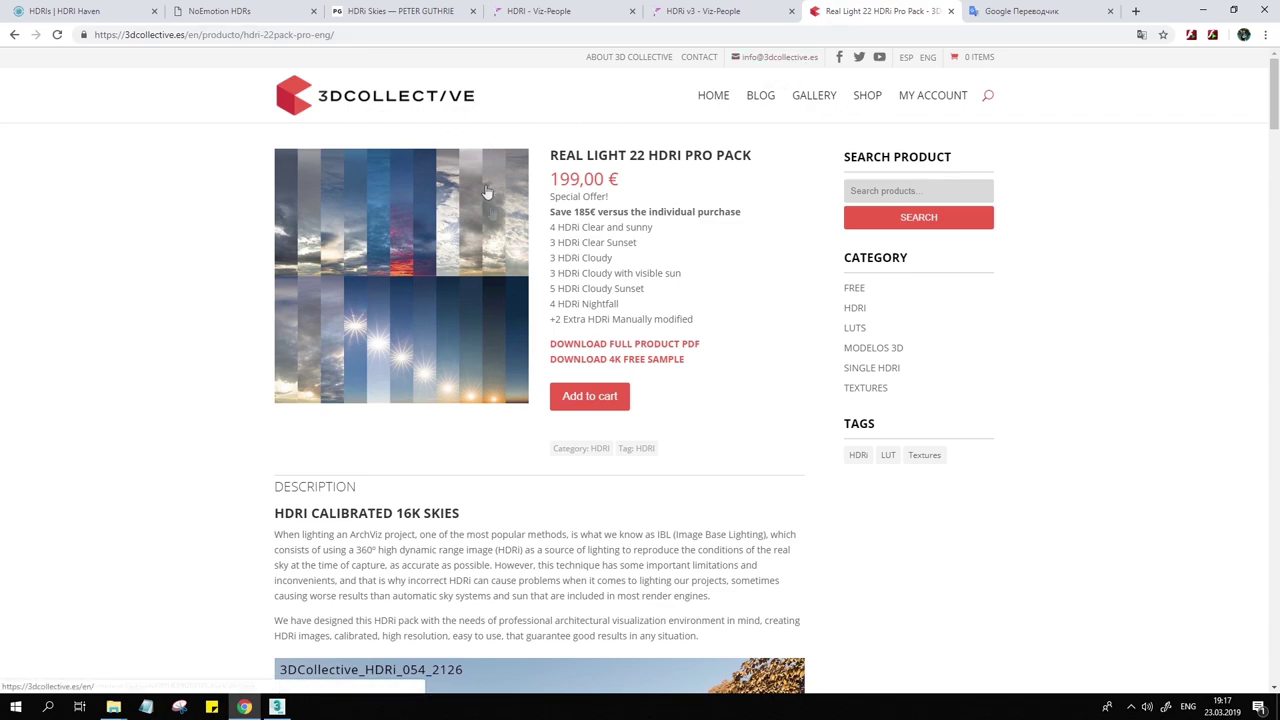
pyautogui.scroll(-3, 829, 329)
pyautogui.scroll(2, 829, 357)
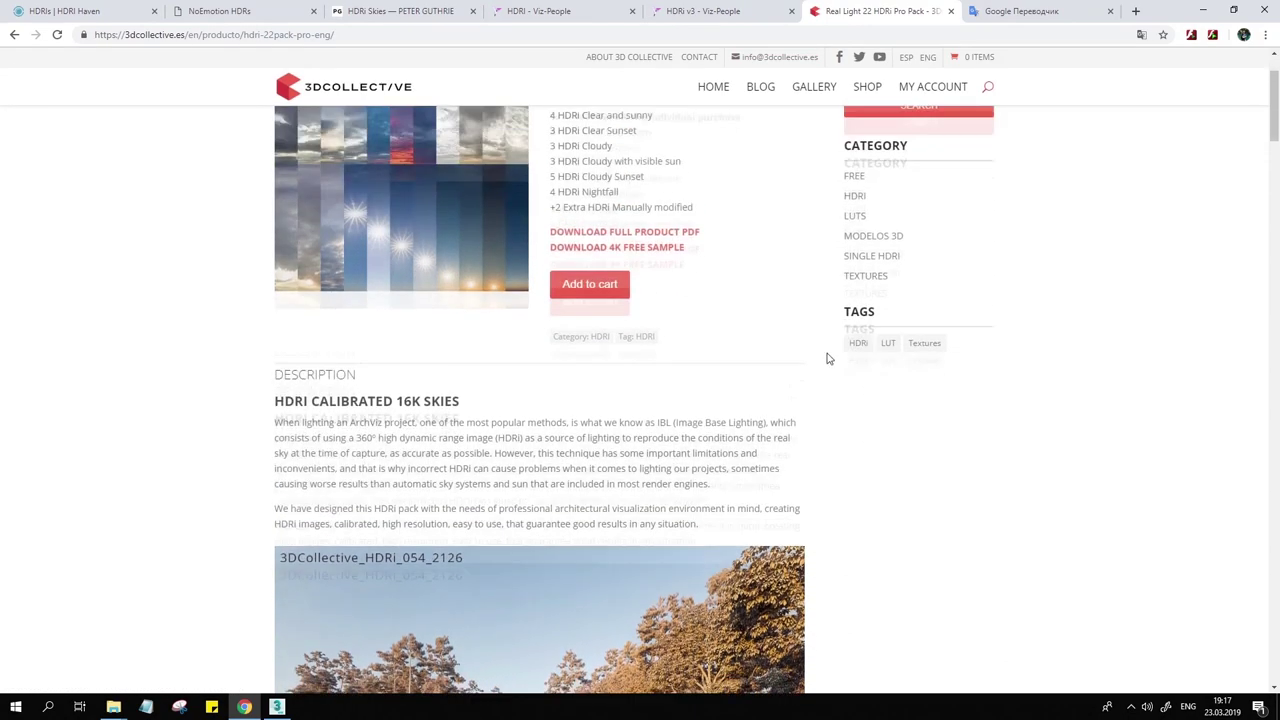
pyautogui.click(1203, 10)
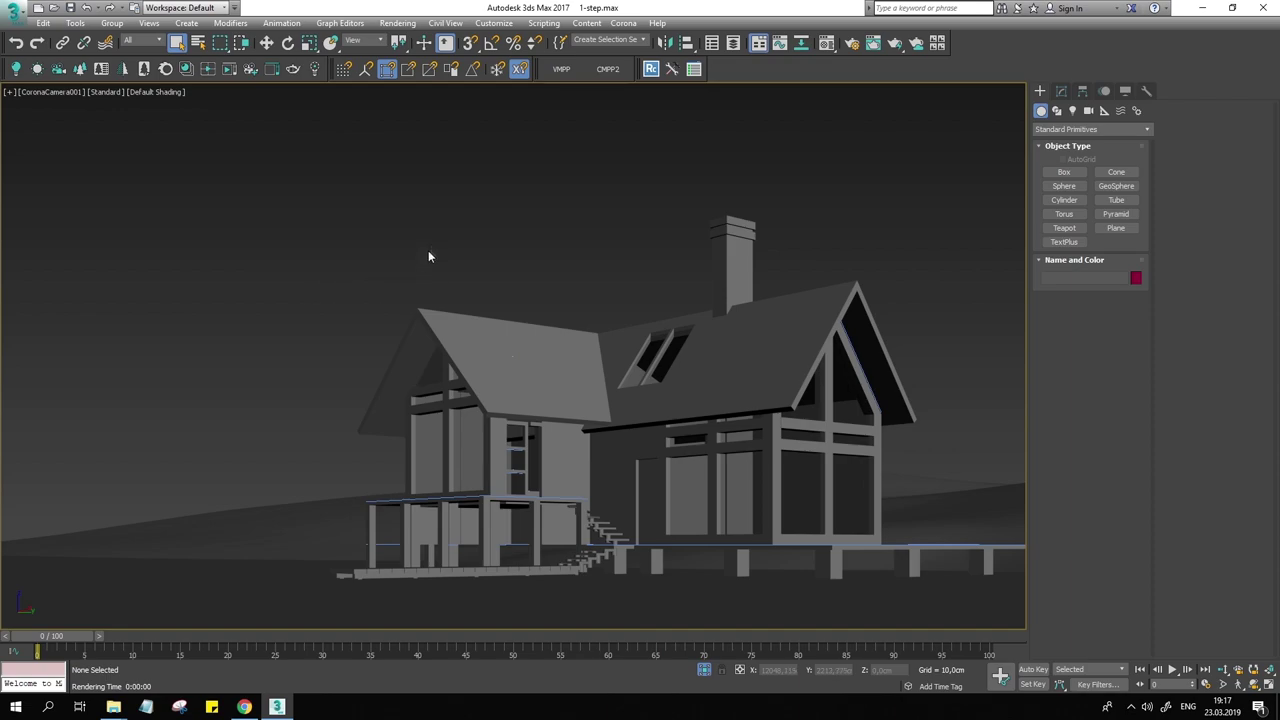
# Open the Material Editor with its 22 - Default Blinn material and shift it to the right
pyautogui.rightClick(612, 329)
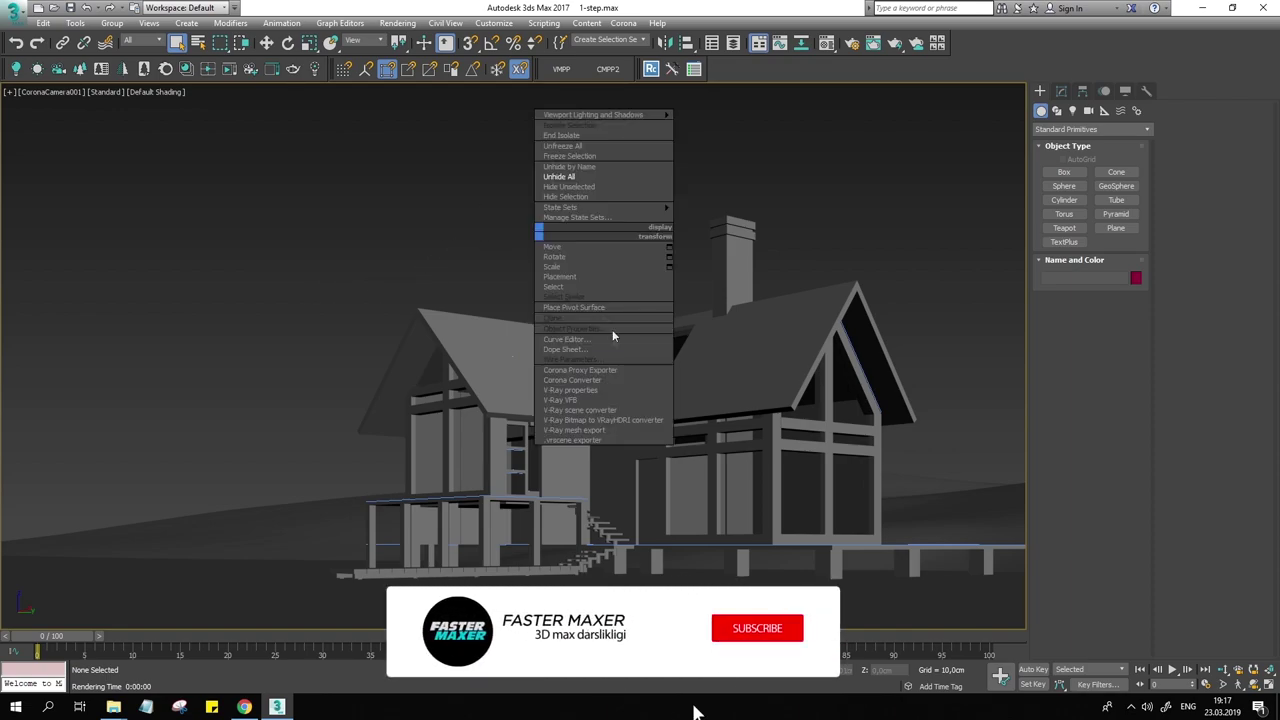
pyautogui.click(556, 268)
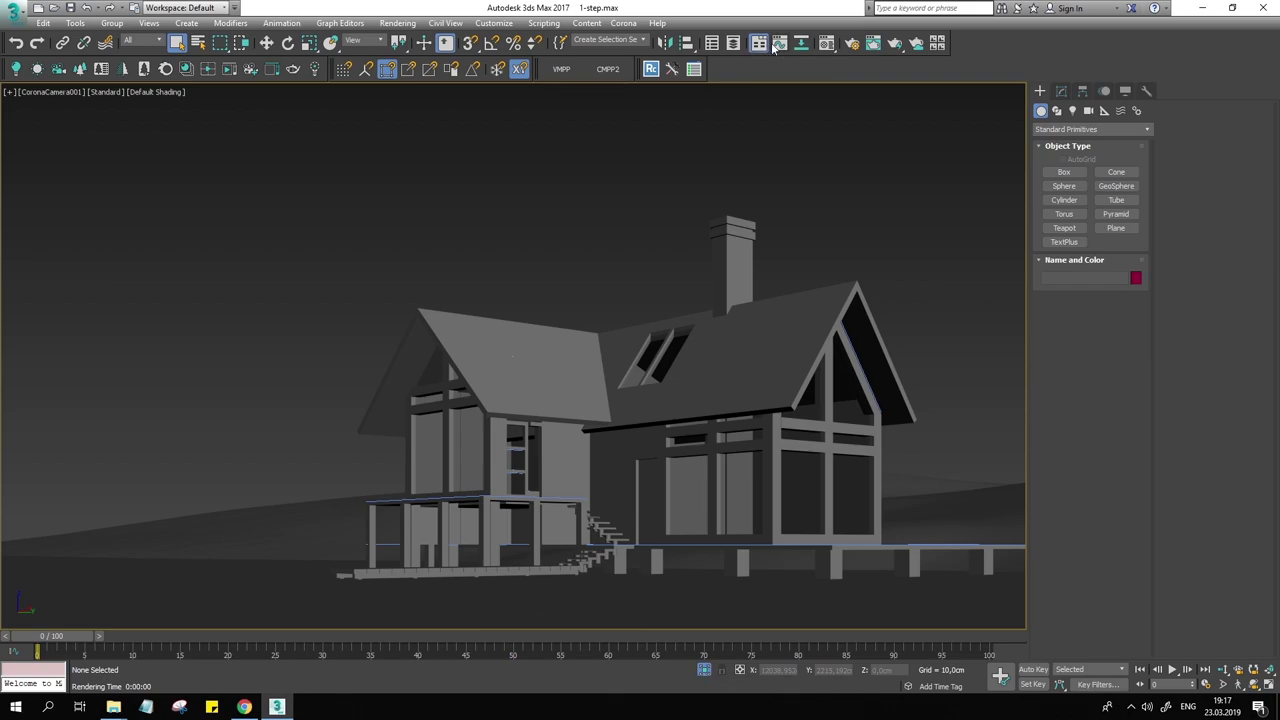
pyautogui.press('m')
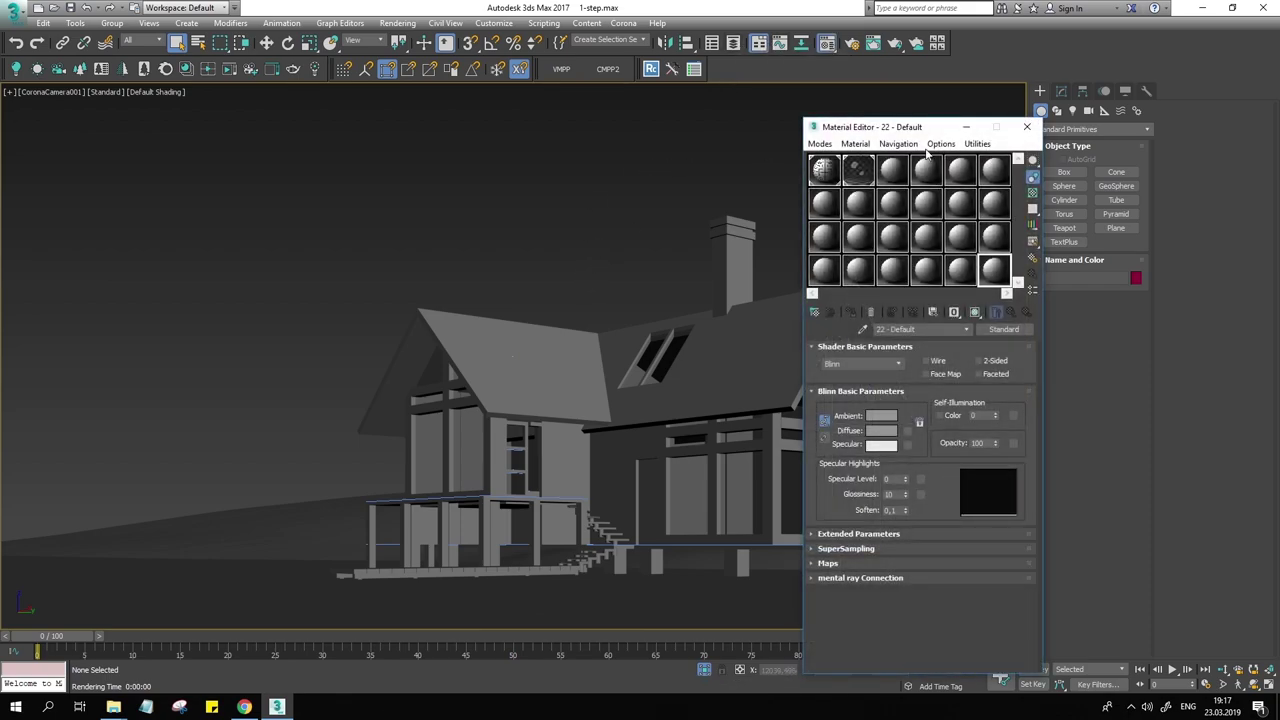
pyautogui.moveTo(871, 129); pyautogui.dragTo(917, 116)
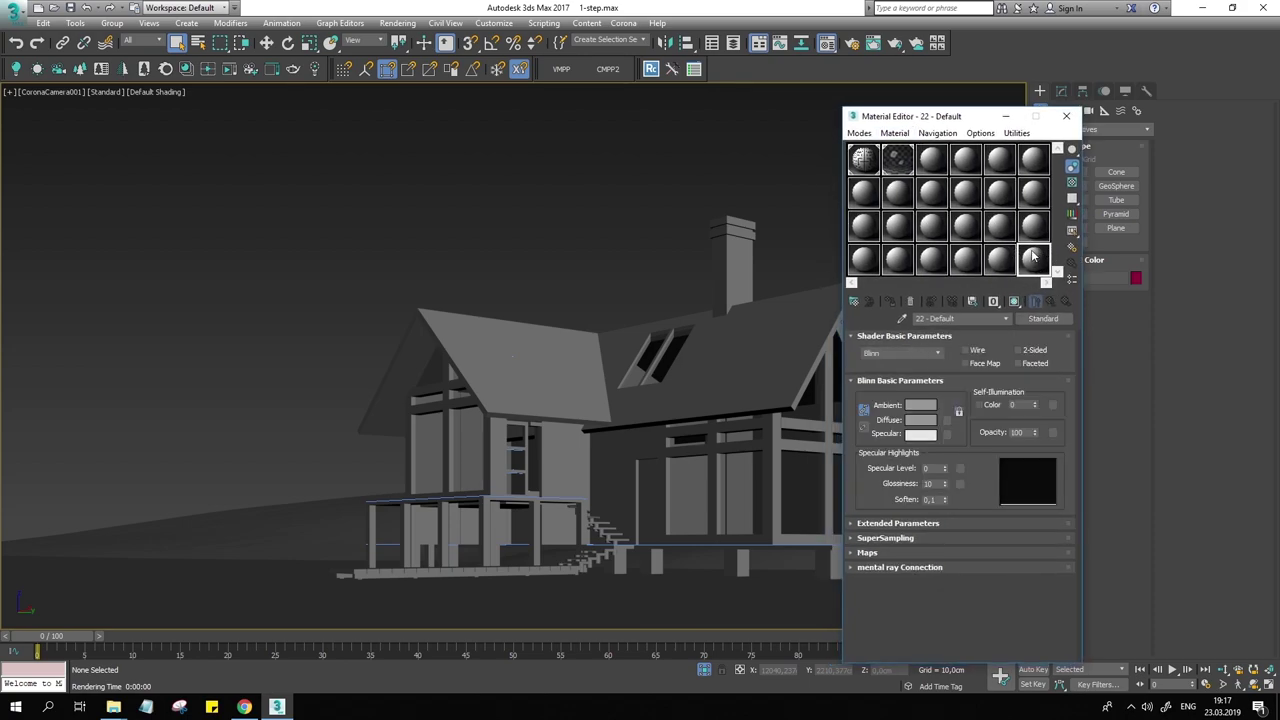
# Create a new CoronaBitmap map, Map #5, from the Material/Map Browser
pyautogui.click(854, 300)
pyautogui.scroll(-1, 496, 394)
pyautogui.scroll(-3, 516, 400)
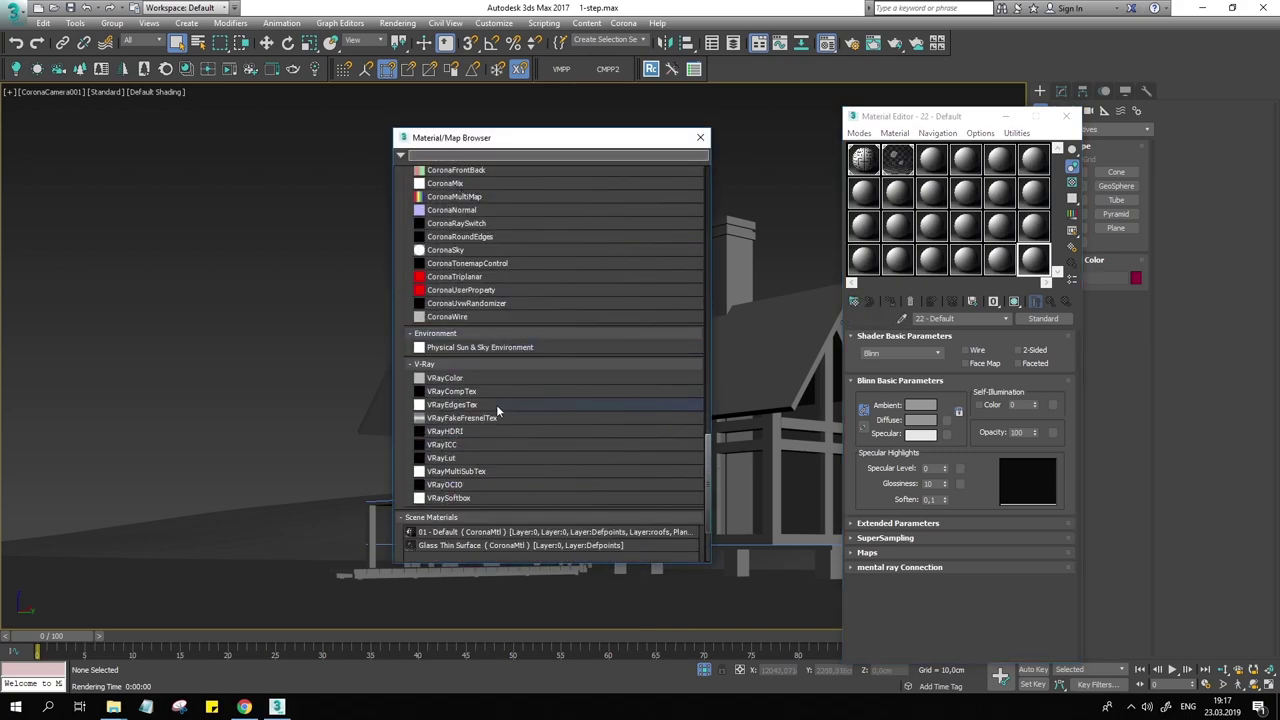
pyautogui.scroll(3, 506, 400)
pyautogui.scroll(-4, 510, 398)
pyautogui.scroll(4, 490, 420)
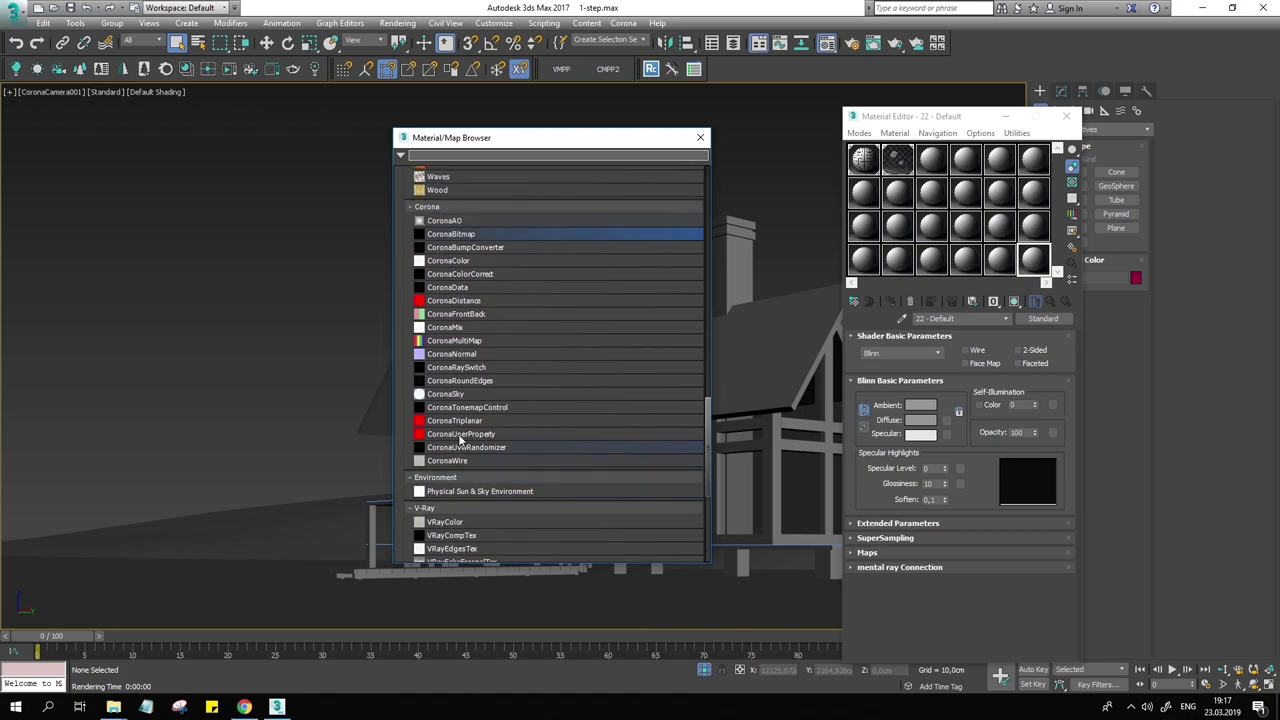
pyautogui.scroll(4, 472, 441)
pyautogui.scroll(-3, 490, 445)
pyautogui.scroll(-5, 565, 462)
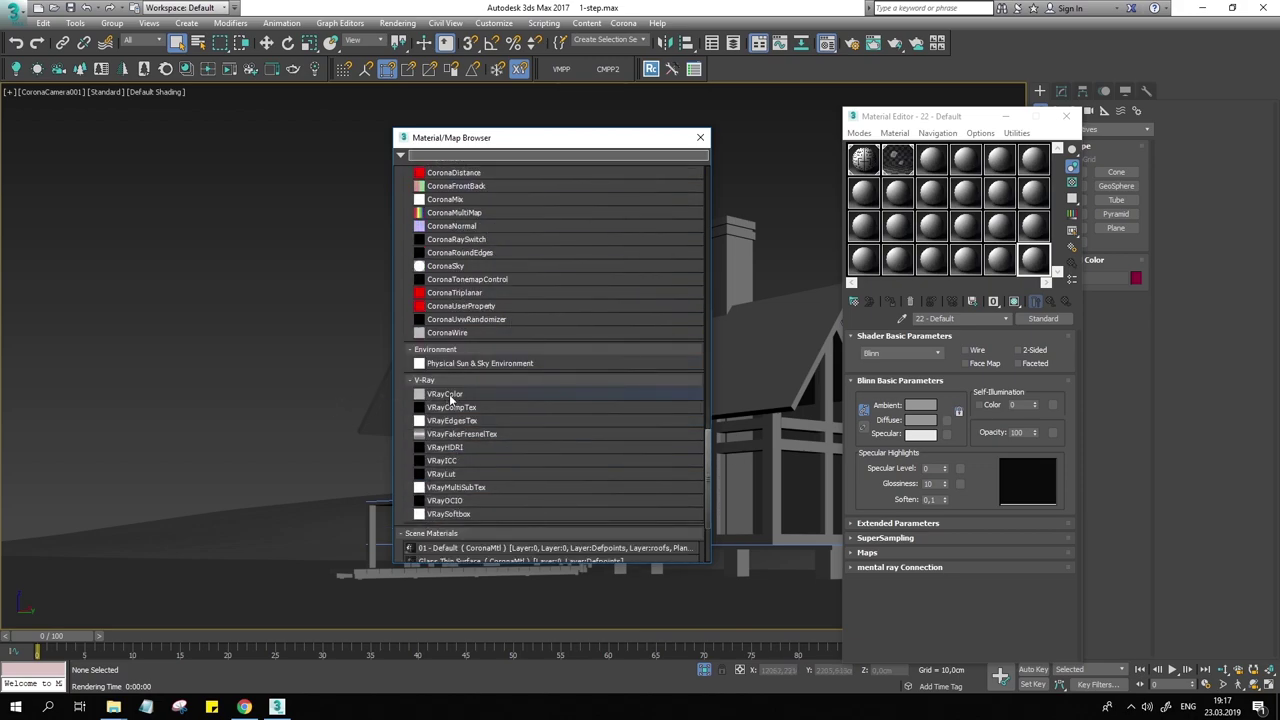
pyautogui.scroll(3, 455, 405)
pyautogui.scroll(4, 485, 430)
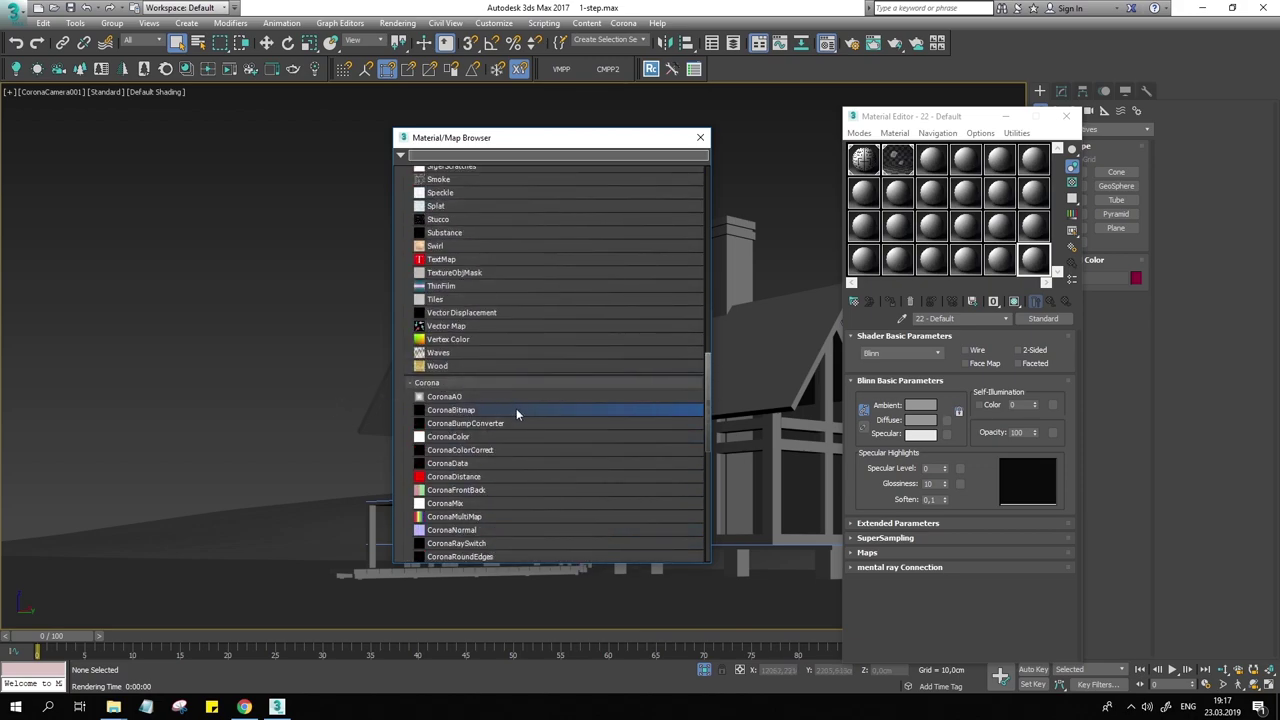
pyautogui.scroll(1, 529, 429)
pyautogui.scroll(-2, 534, 417)
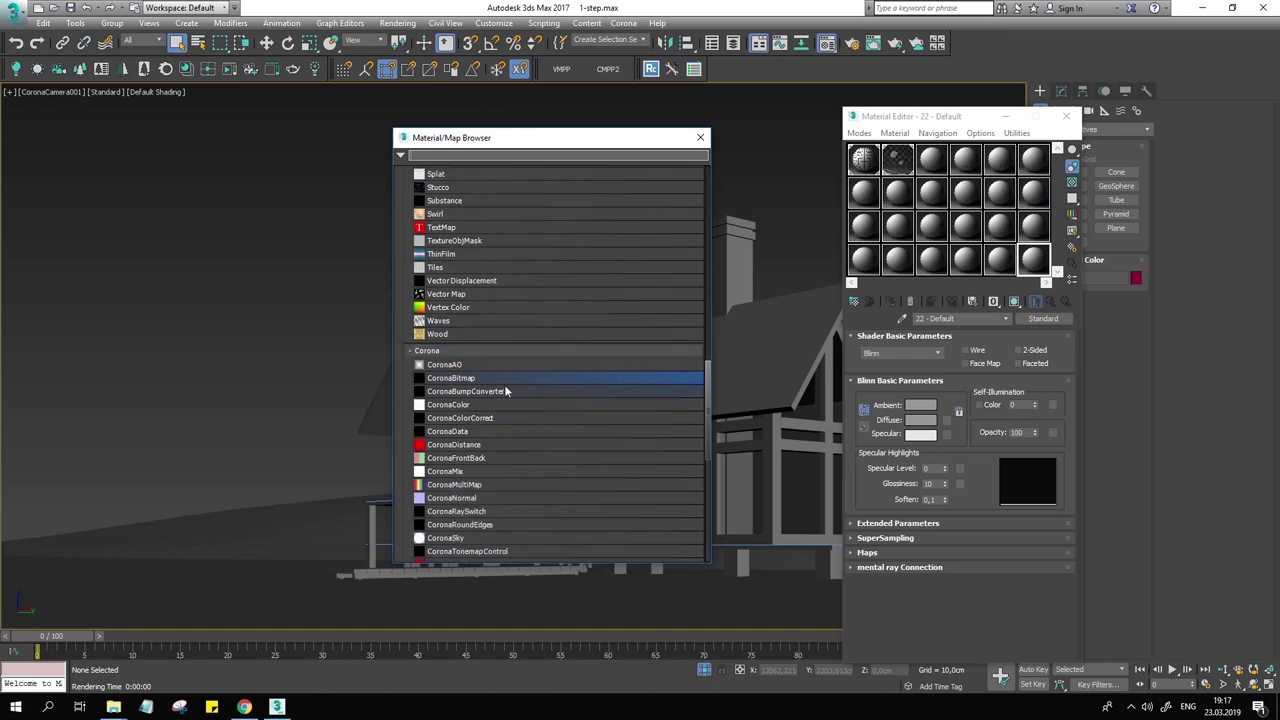
pyautogui.doubleClick(475, 380)
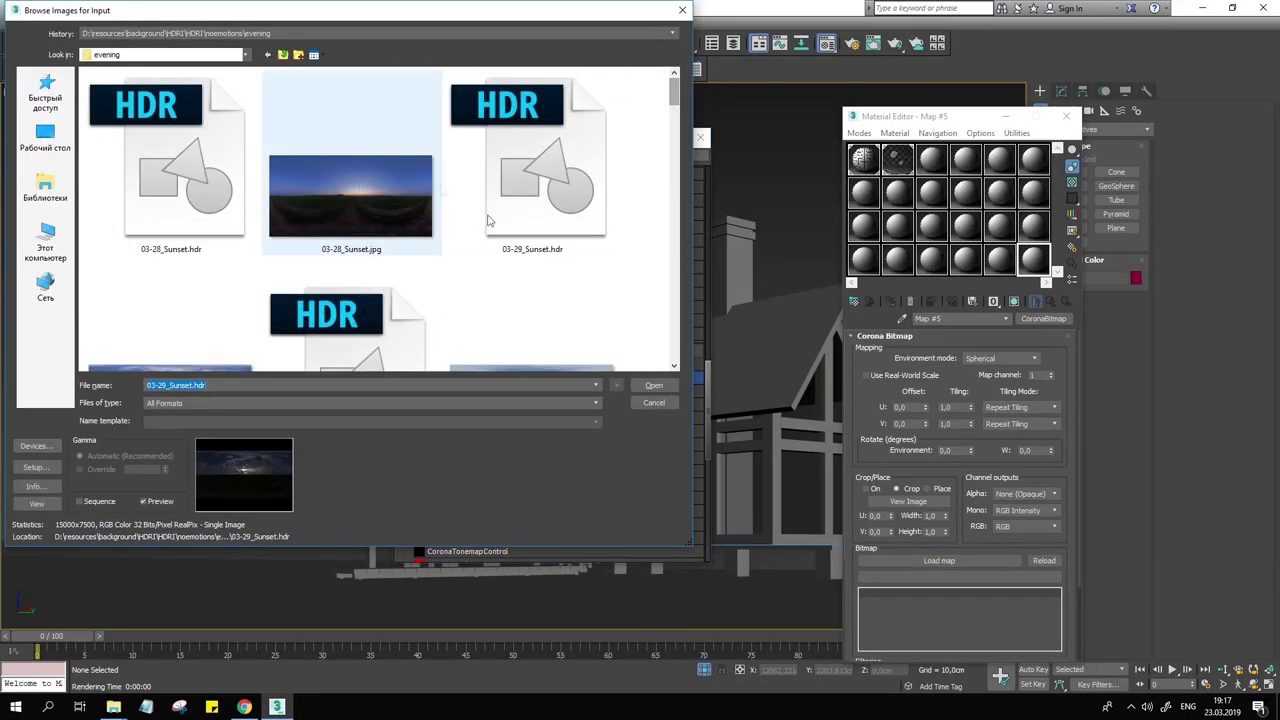
# Choose 03-29_Sunset.hdr as the CoronaBitmap's image file
pyautogui.scroll(-1, 430, 225)
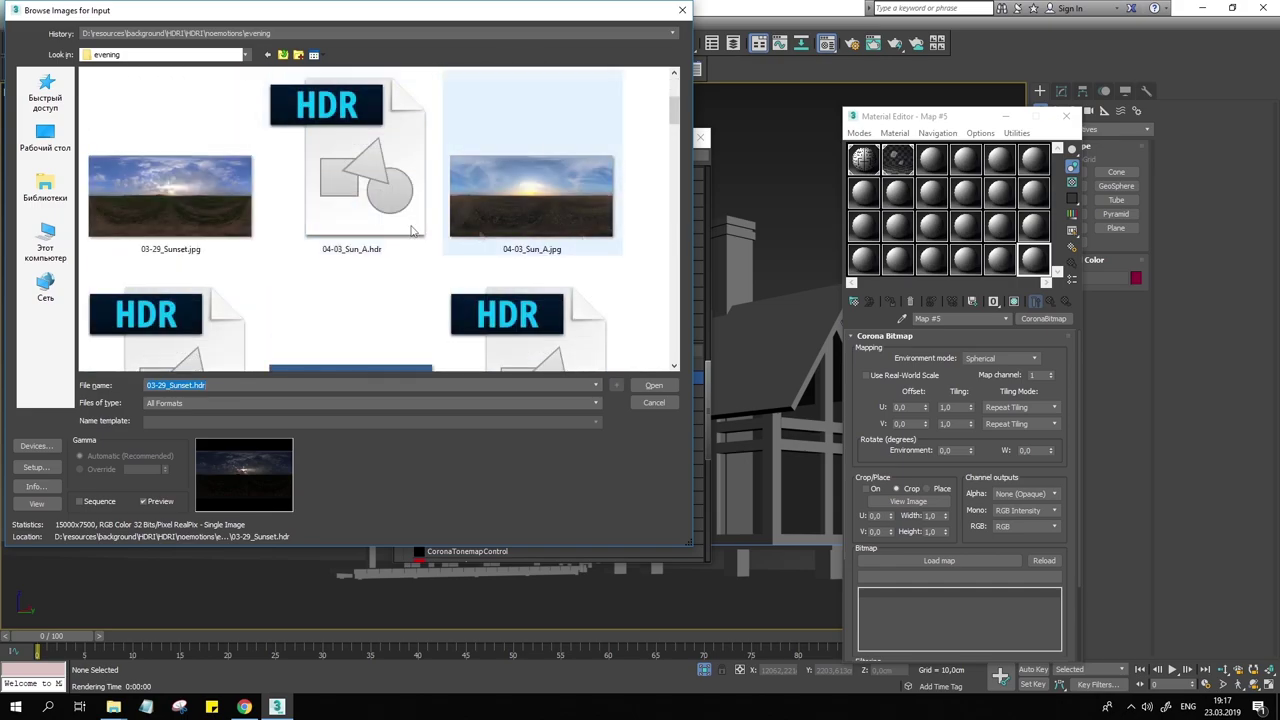
pyautogui.scroll(1, 580, 225)
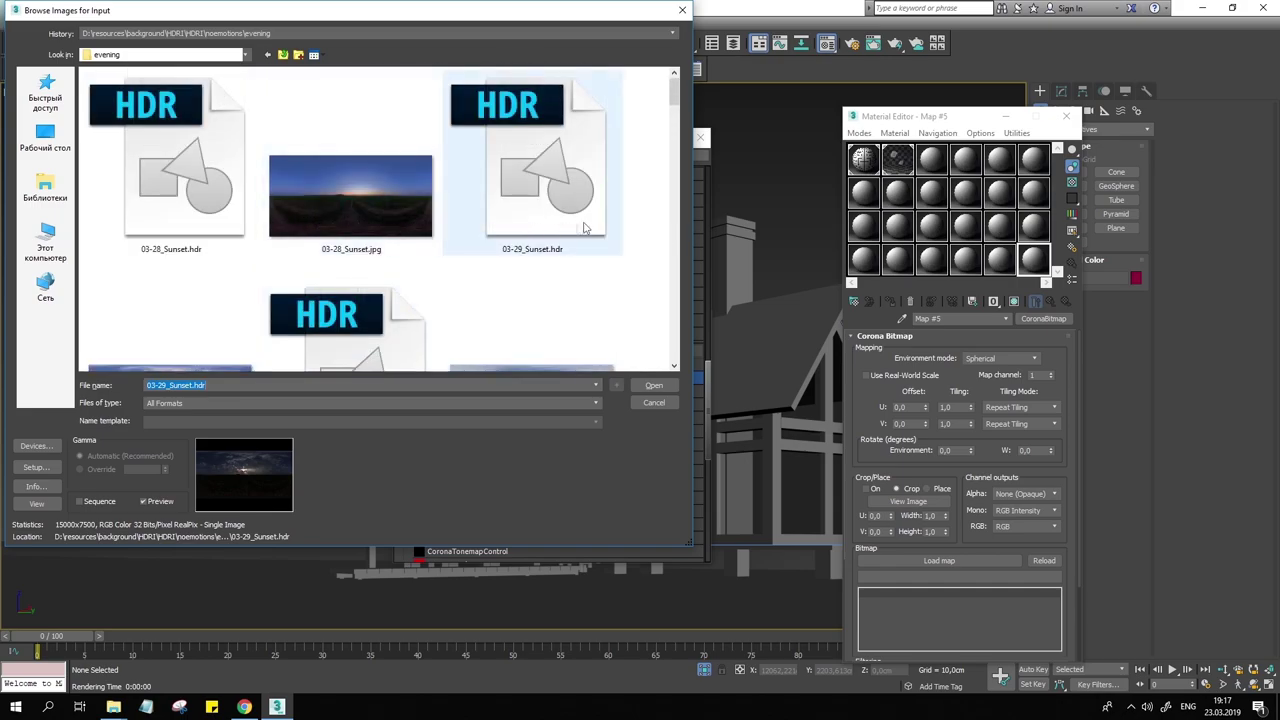
pyautogui.click(547, 211)
pyautogui.doubleClick(547, 211)
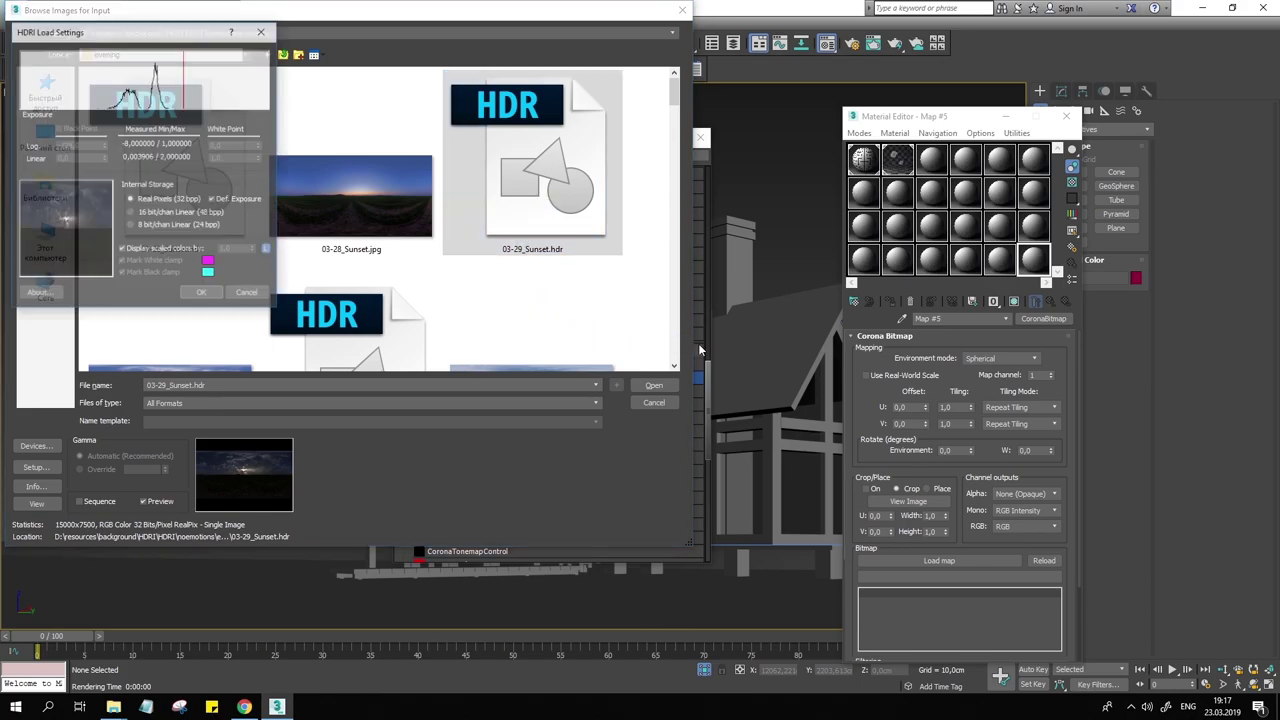
# Load 03-29_Sunset.hdr at 15000 × 7500 and keep Map #5's environment mapping on Spherical
pyautogui.click(201, 293)
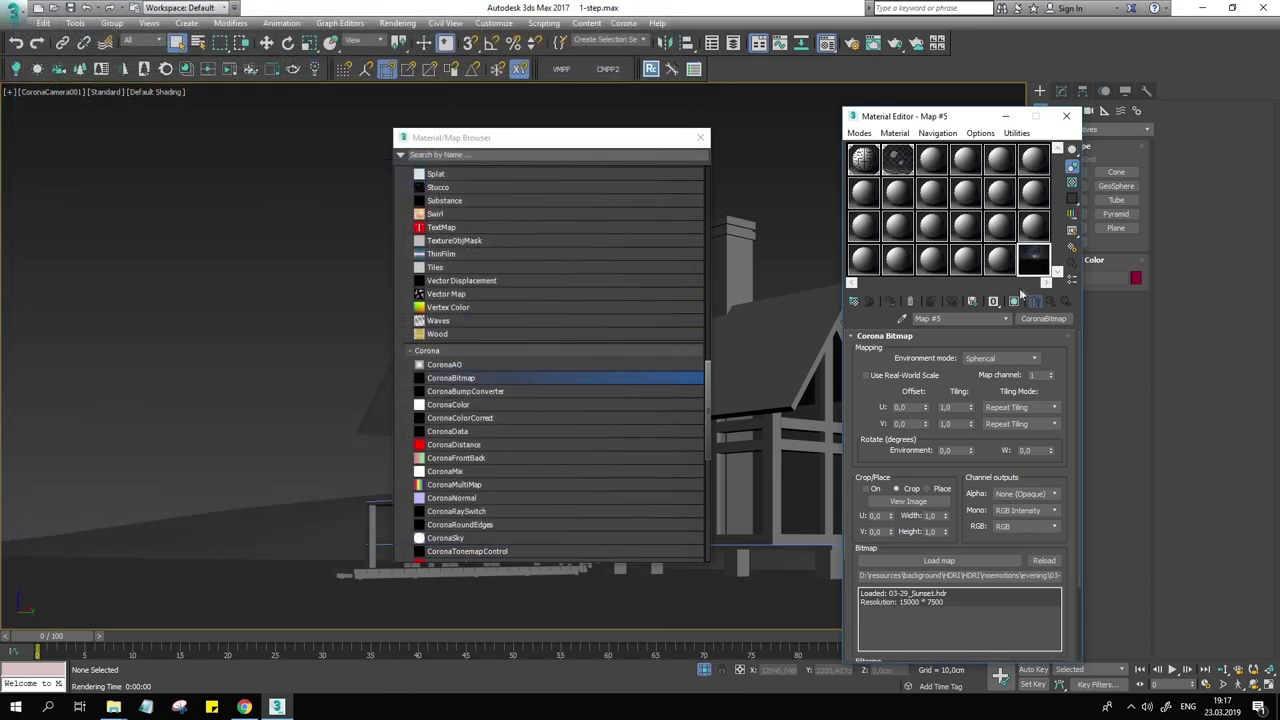
pyautogui.click(1010, 358)
pyautogui.click(1010, 358)
pyautogui.click(1010, 358)
pyautogui.click(1002, 352)
pyautogui.click(988, 360)
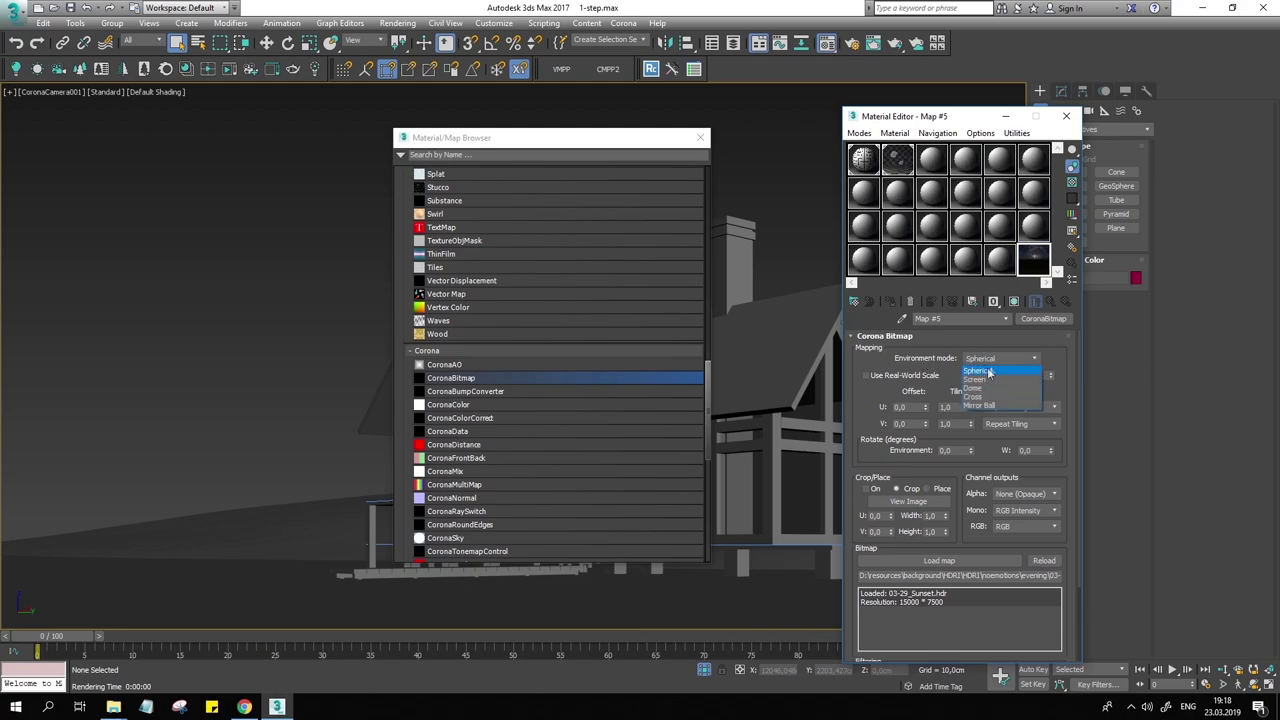
pyautogui.click(949, 372)
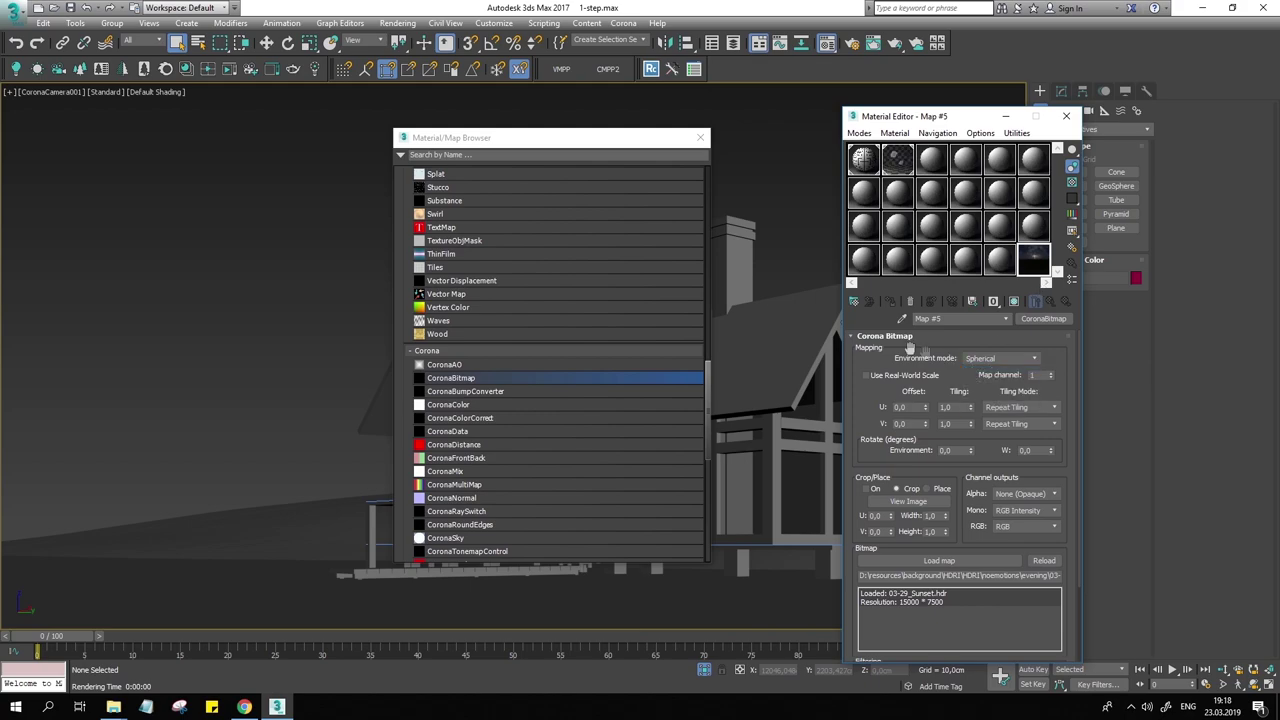
pyautogui.click(690, 138)
pyautogui.click(700, 137)
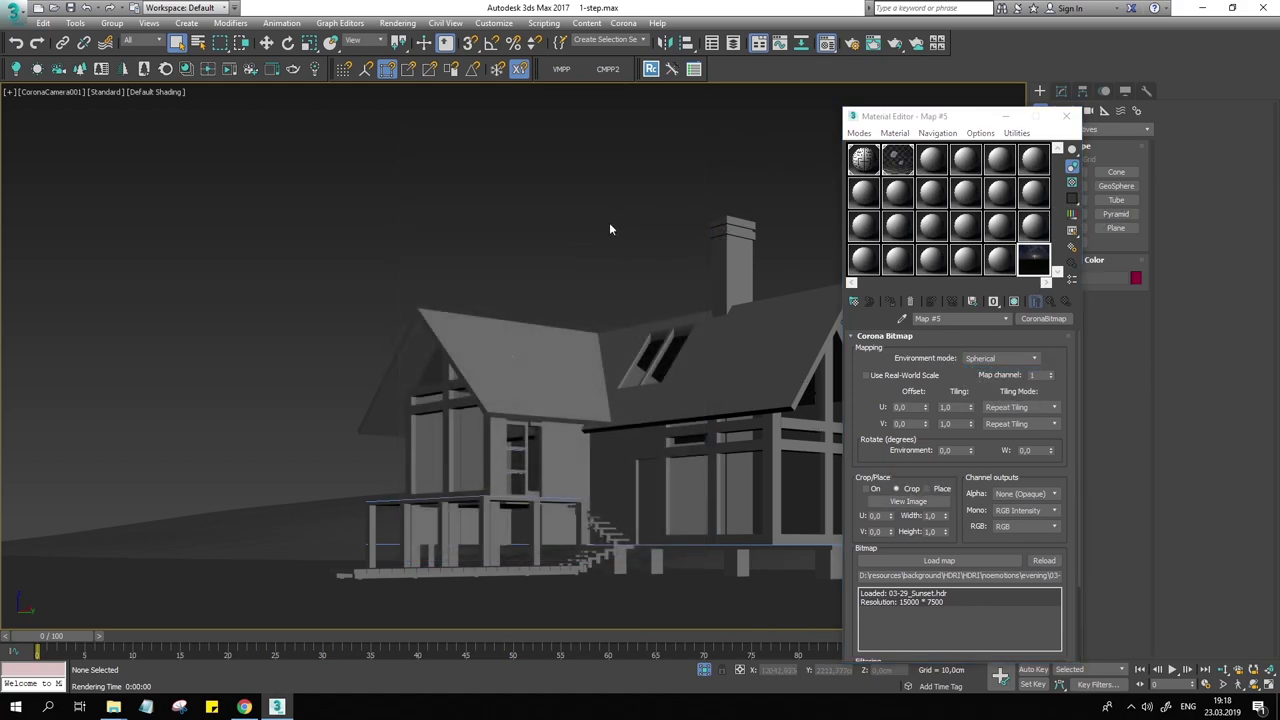
# Instance Map #5 into the Environment Map slot of Environment and Effects
pyautogui.press('8')
pyautogui.moveTo(553, 156); pyautogui.dragTo(533, 161)
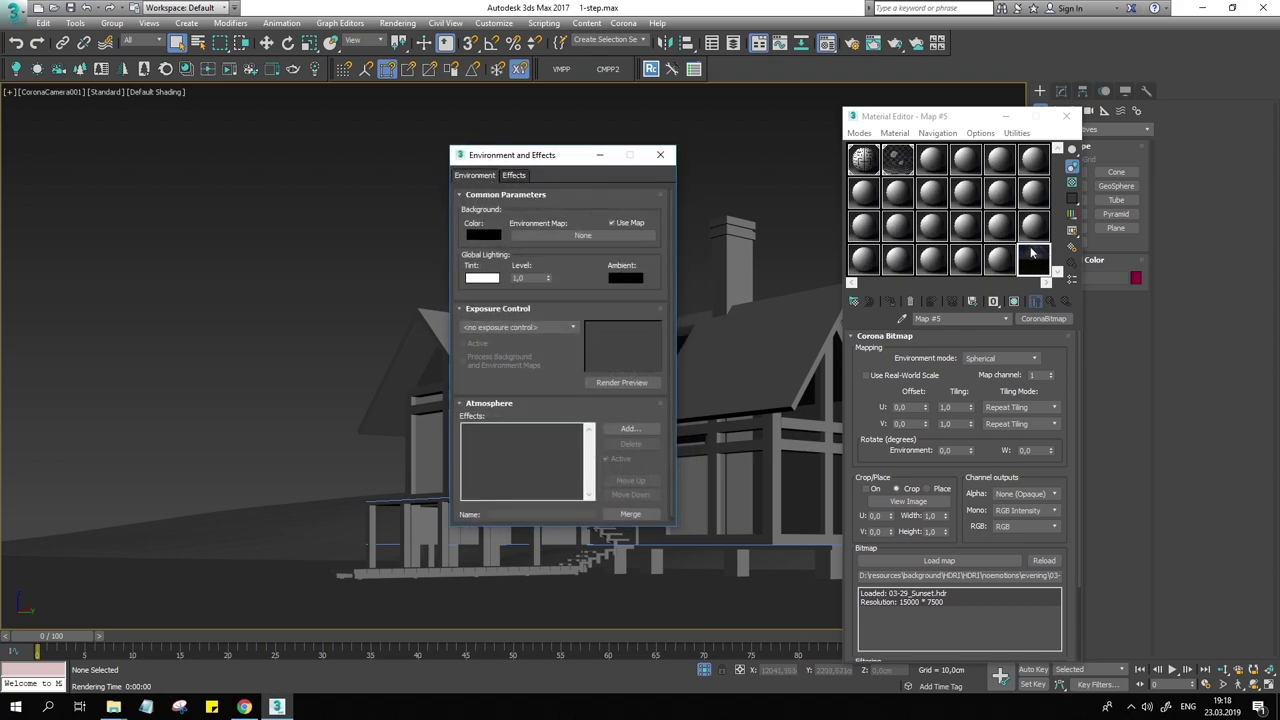
pyautogui.moveTo(1033, 258); pyautogui.dragTo(585, 240)
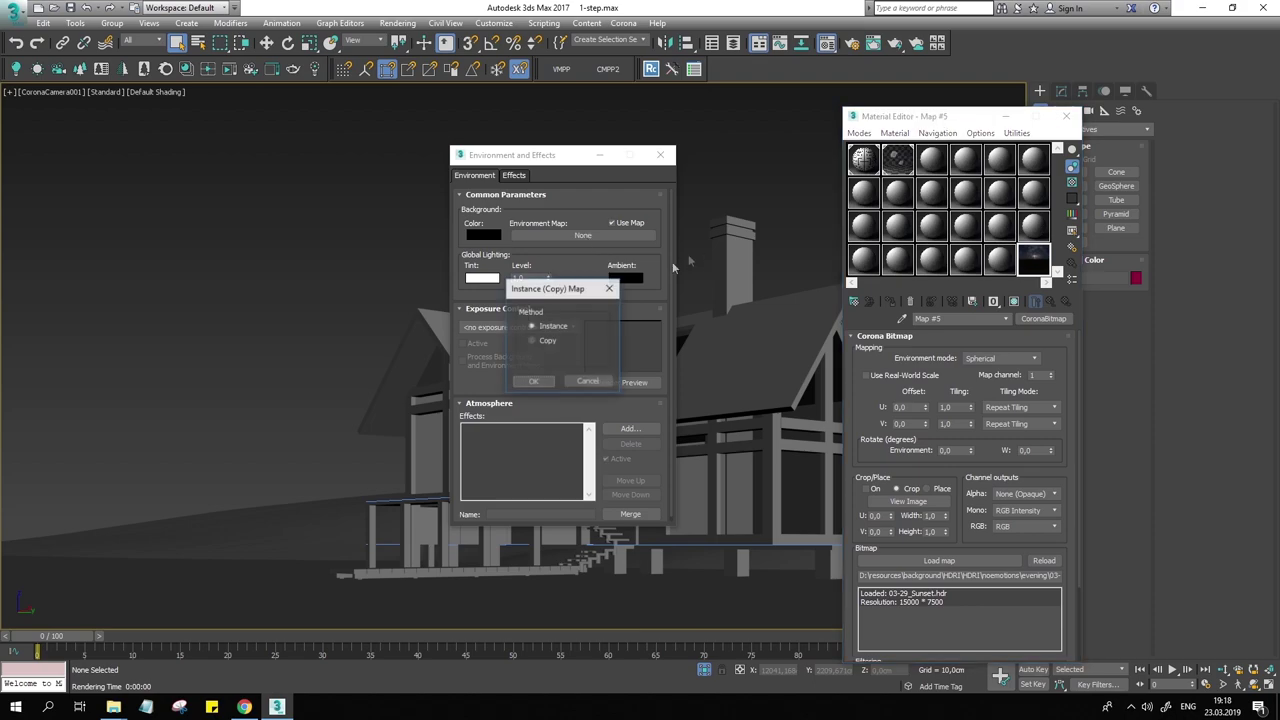
pyautogui.click(534, 382)
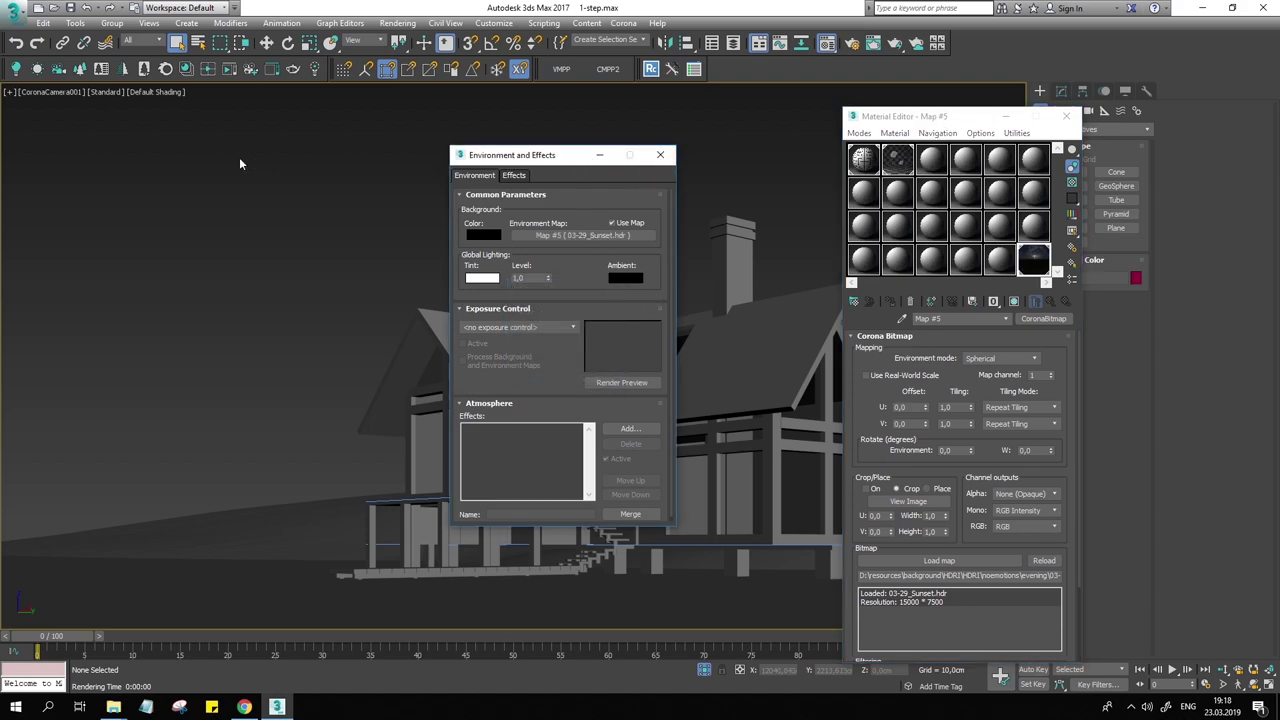
pyautogui.moveTo(531, 148)
pyautogui.mouseDown()
pyautogui.moveTo(519, 168)
pyautogui.moveTo(209, 168)
pyautogui.mouseUp()
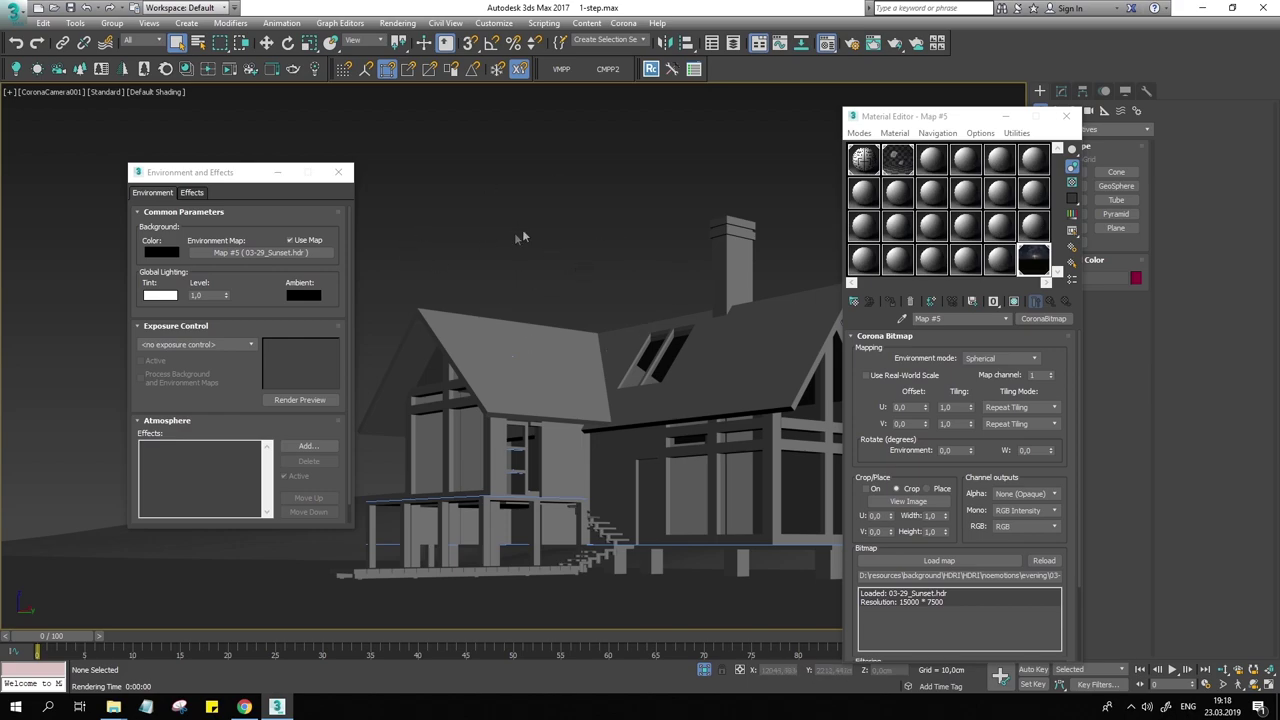
# Set the viewport background to Use Environment Background and close Environment and Effects
pyautogui.hotkey('alt', 'b')
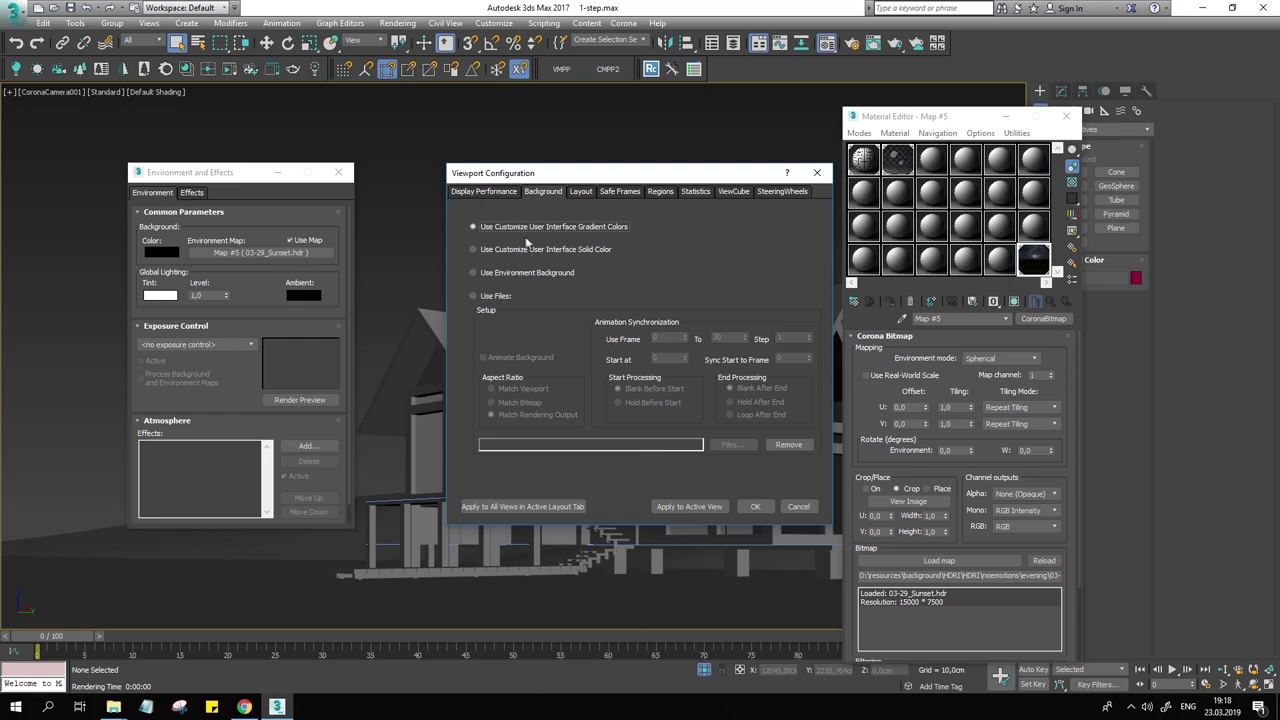
pyautogui.click(527, 273)
pyautogui.click(755, 506)
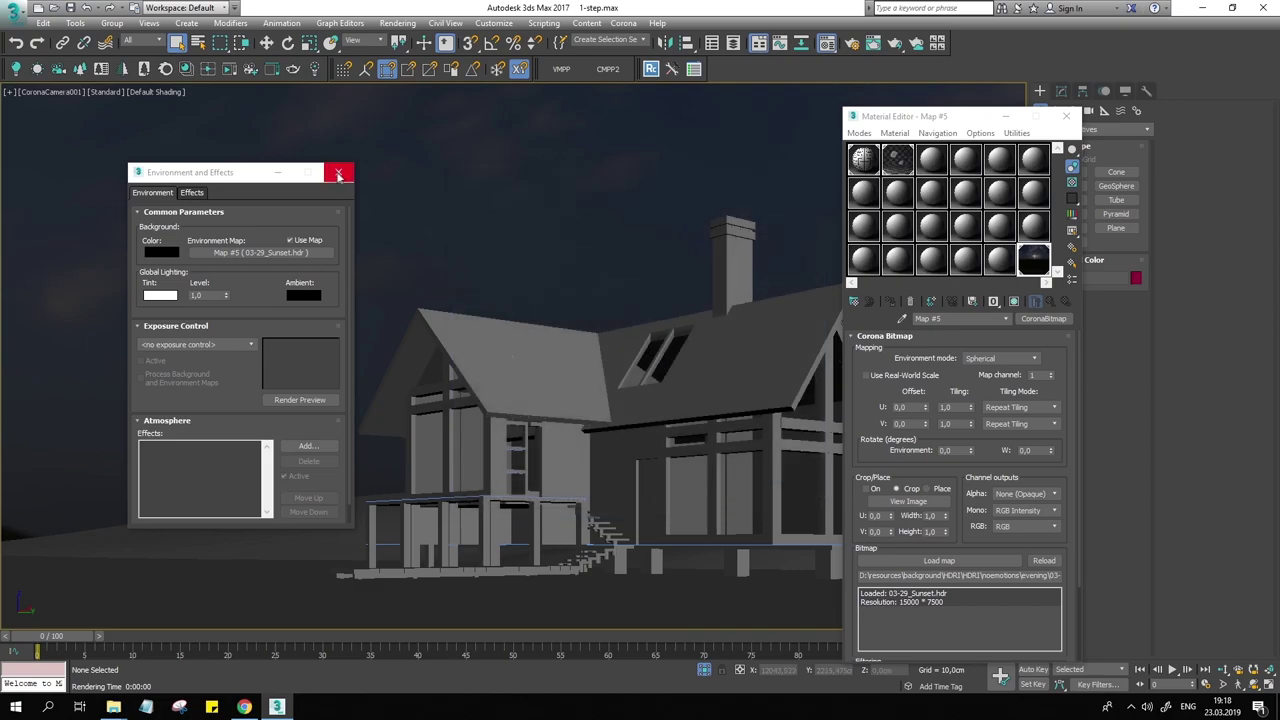
pyautogui.click(338, 175)
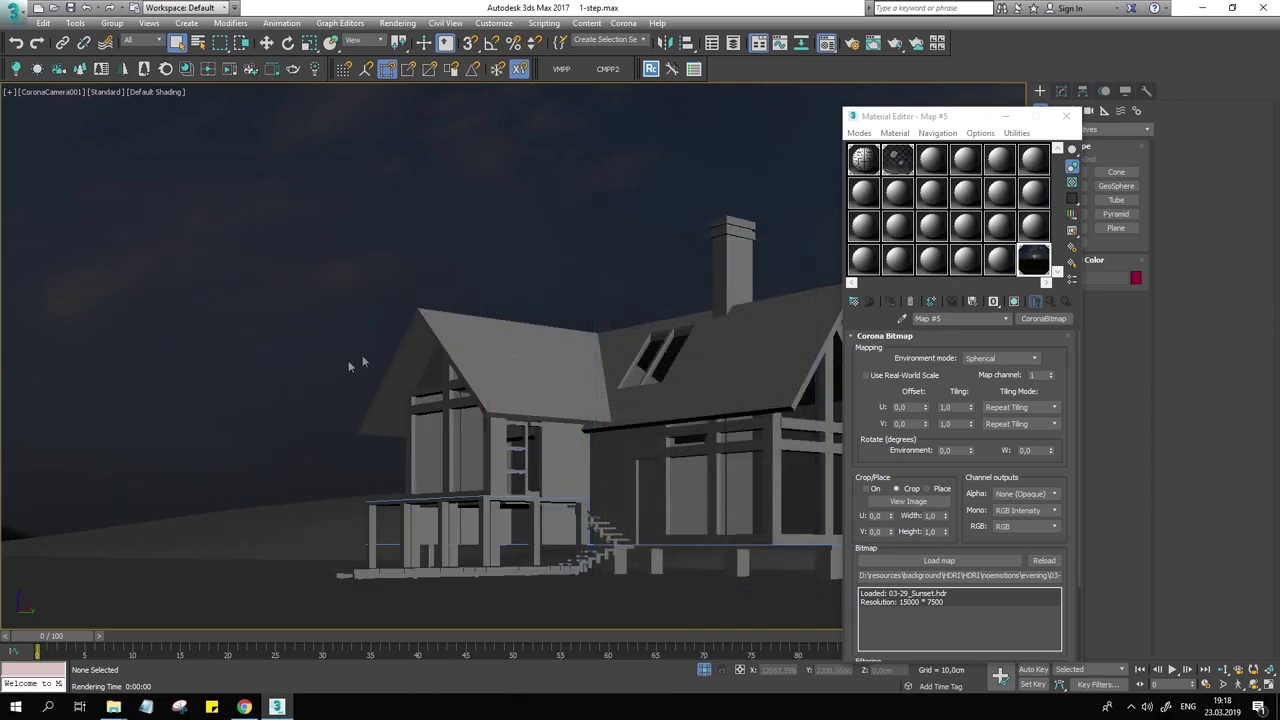
# Inspect the sunset sky in Perspective view, then go back to the CoronaCamera001 view
pyautogui.click(570, 362)
pyautogui.press('p')
pyautogui.press('z')
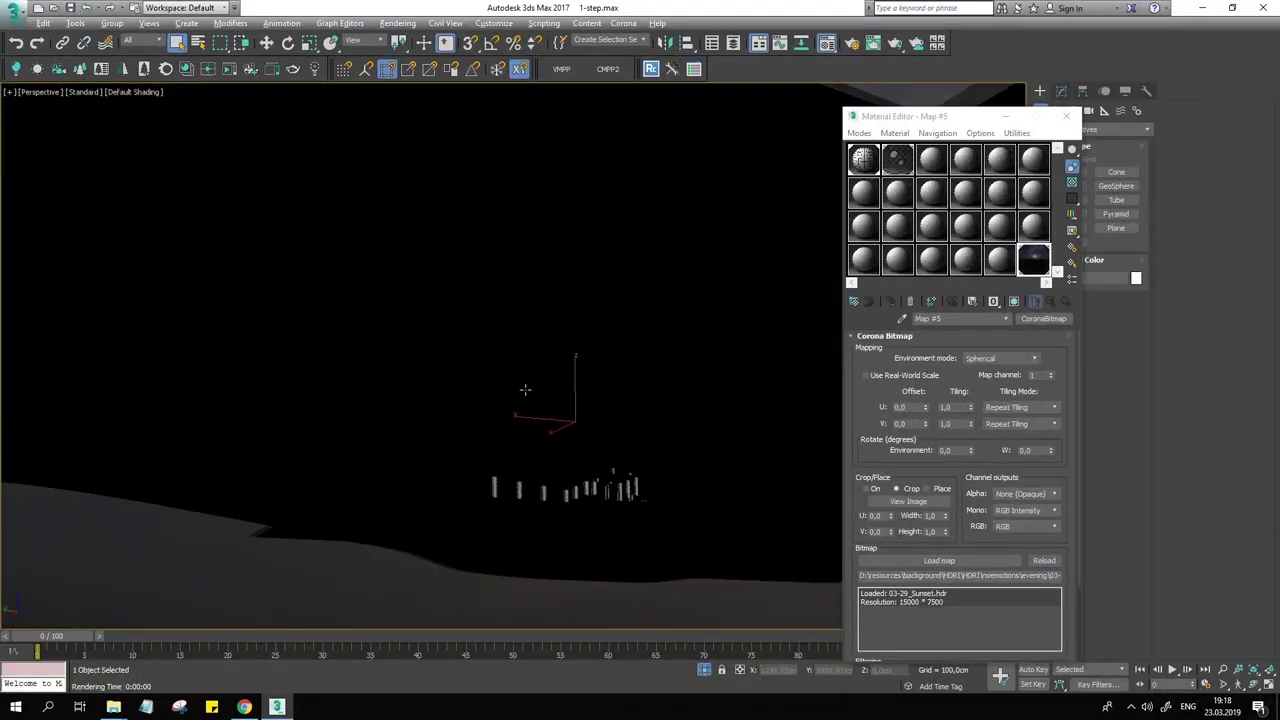
pyautogui.moveTo(525, 389)
pyautogui.keyDown('alt'); pyautogui.mouseDown(button='middle')
pyautogui.moveTo(666, 486)
pyautogui.moveTo(636, 464)
pyautogui.moveTo(651, 500)
pyautogui.moveTo(648, 468)
pyautogui.mouseUp(button='middle'); pyautogui.keyUp('alt')
pyautogui.press('c')
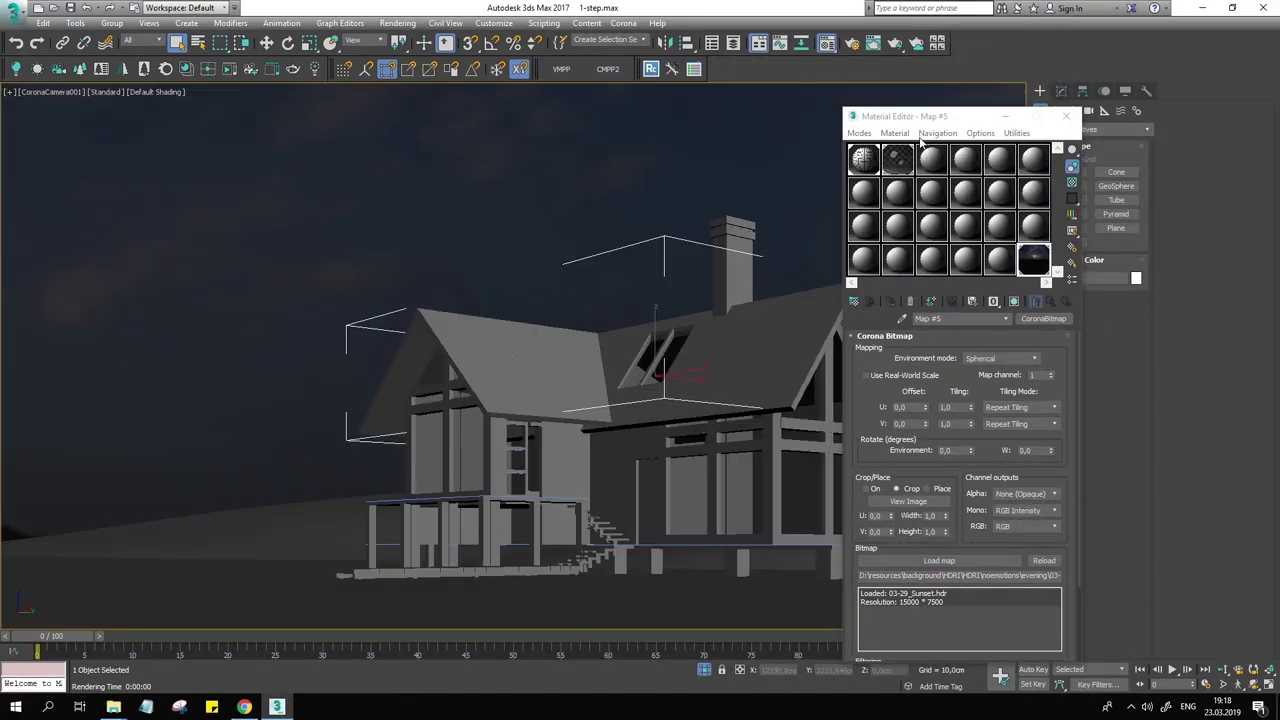
pyautogui.moveTo(922, 117); pyautogui.dragTo(1007, 118)
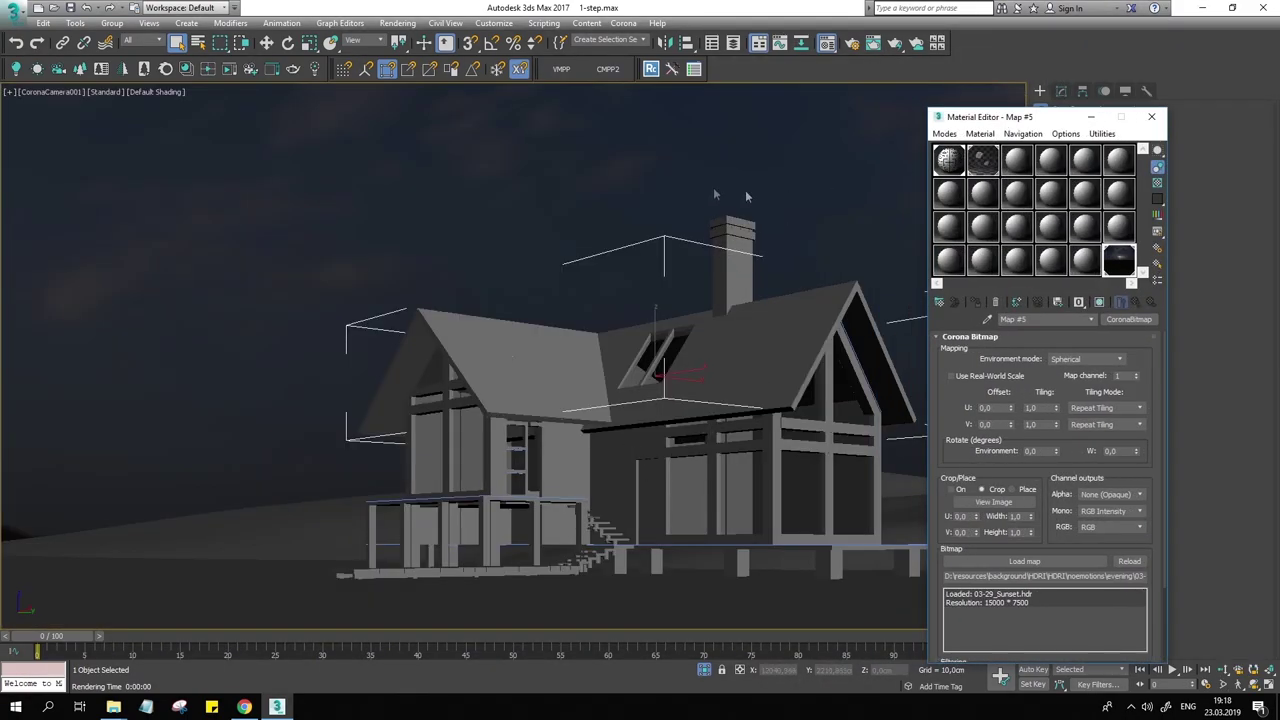
pyautogui.click(532, 246)
# Corona-render the camera view, test a higher exposure, reset it to 1.0, and close the render windows
pyautogui.hotkey('shift', 'q')
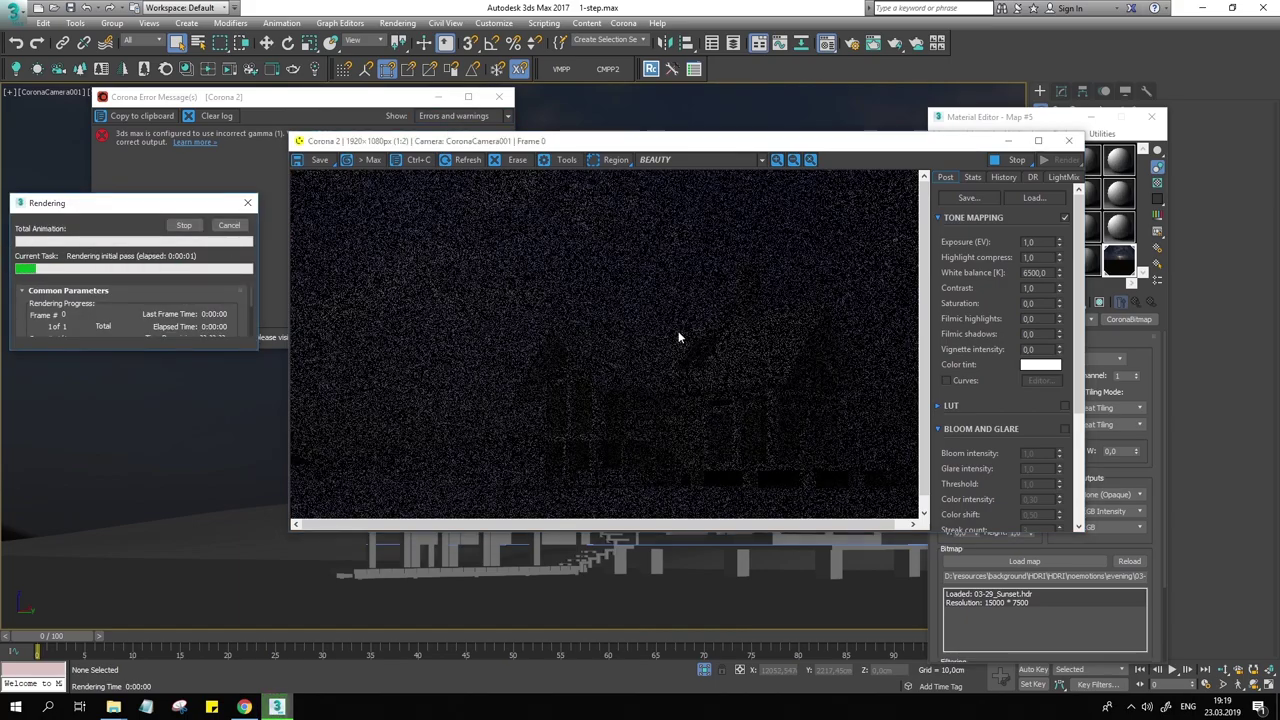
pyautogui.scroll(-1, 683, 345)
pyautogui.scroll(2, 522, 260)
pyautogui.scroll(-1, 522, 260)
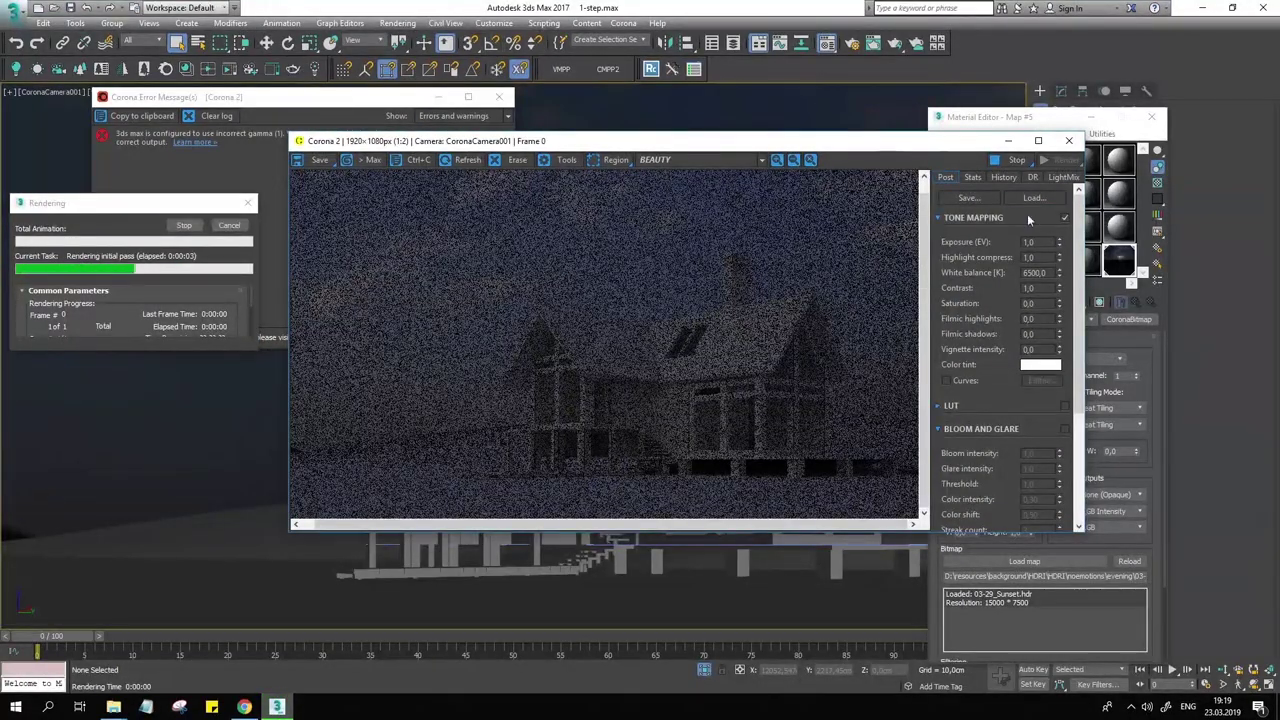
pyautogui.moveTo(1059, 242); pyautogui.dragTo(1036, 117)
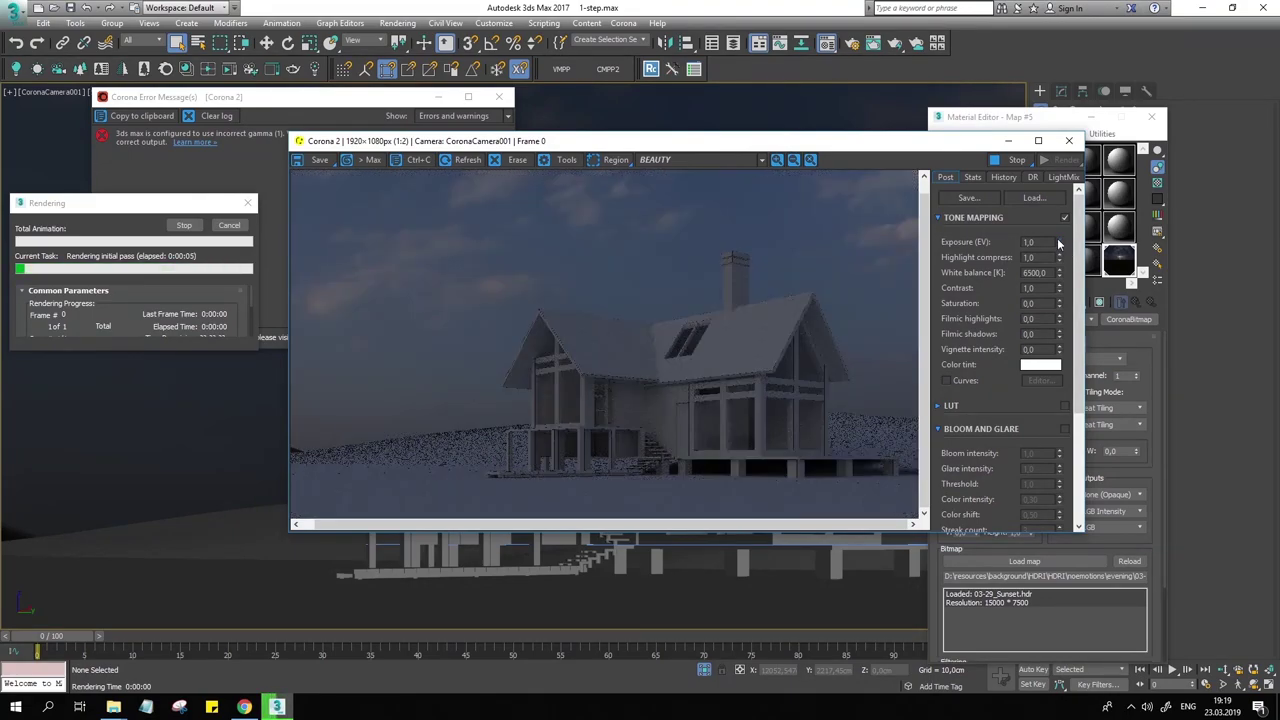
pyautogui.rightClick(1036, 117)
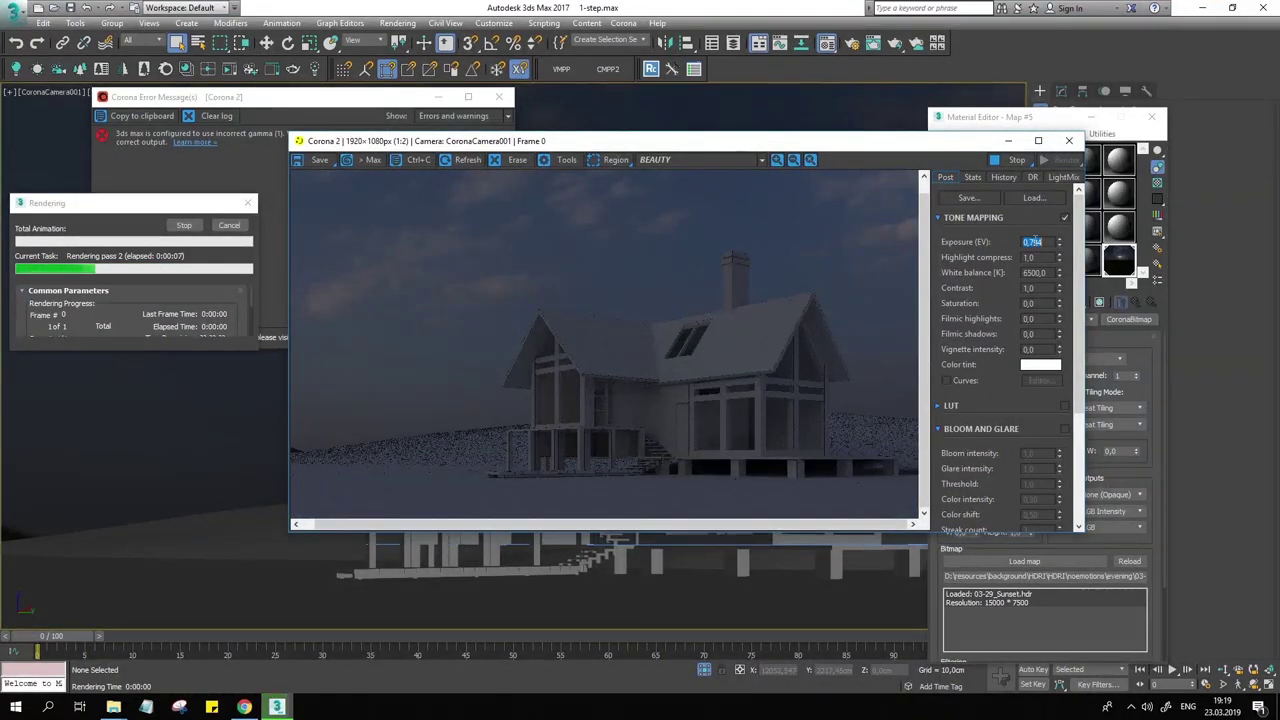
pyautogui.click(1063, 177)
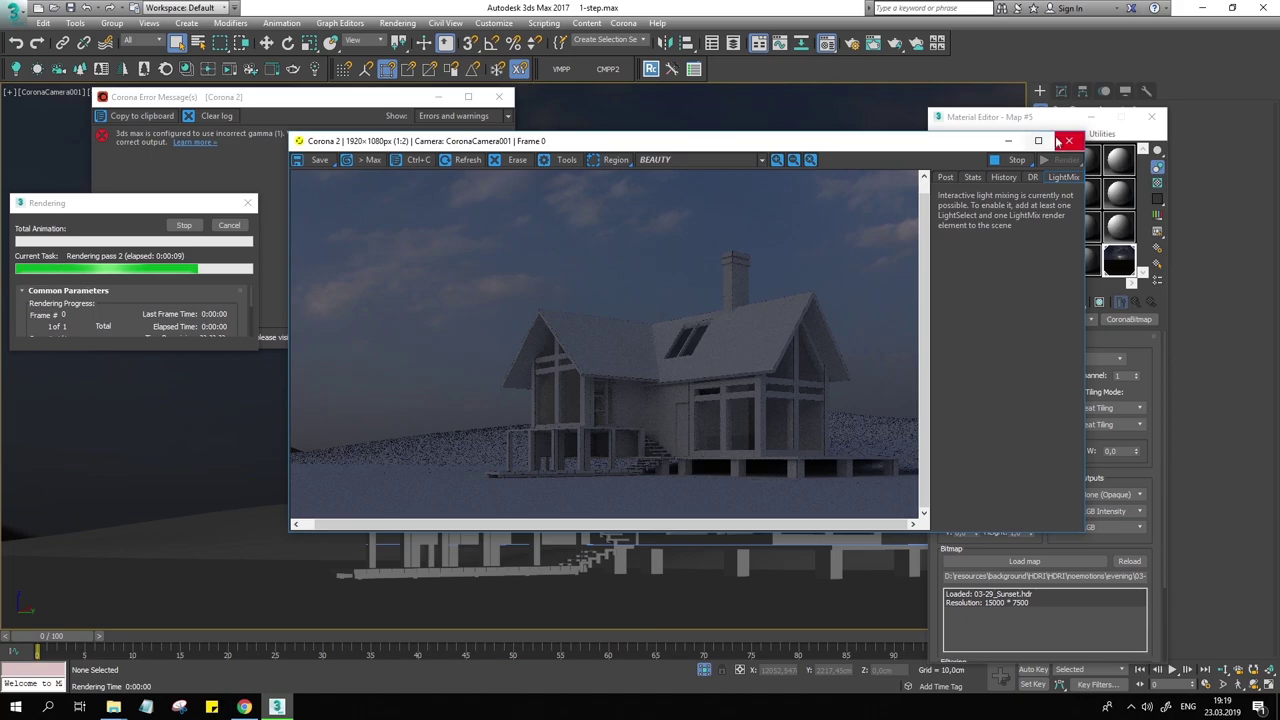
pyautogui.click(1069, 140)
pyautogui.click(247, 203)
# Dismiss the render error and create a VRayHDRI map, Map #6, in an unused sample slot
pyautogui.click(499, 97)
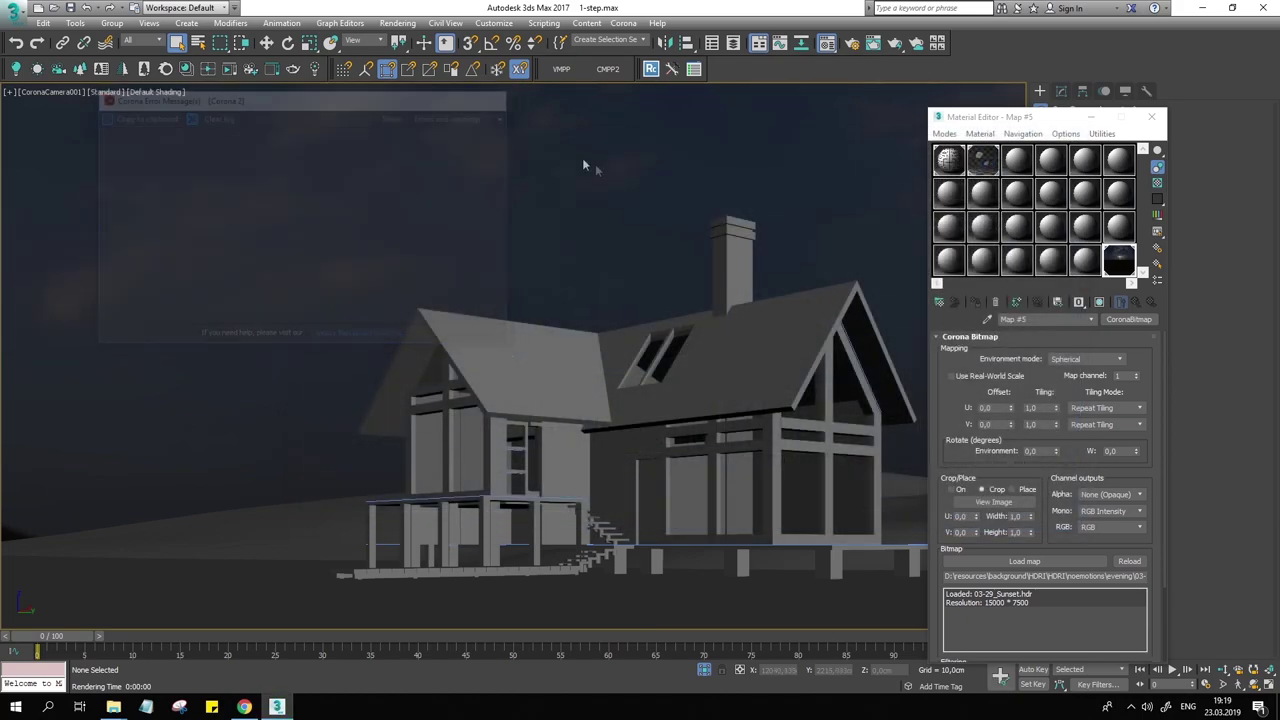
pyautogui.click(1082, 260)
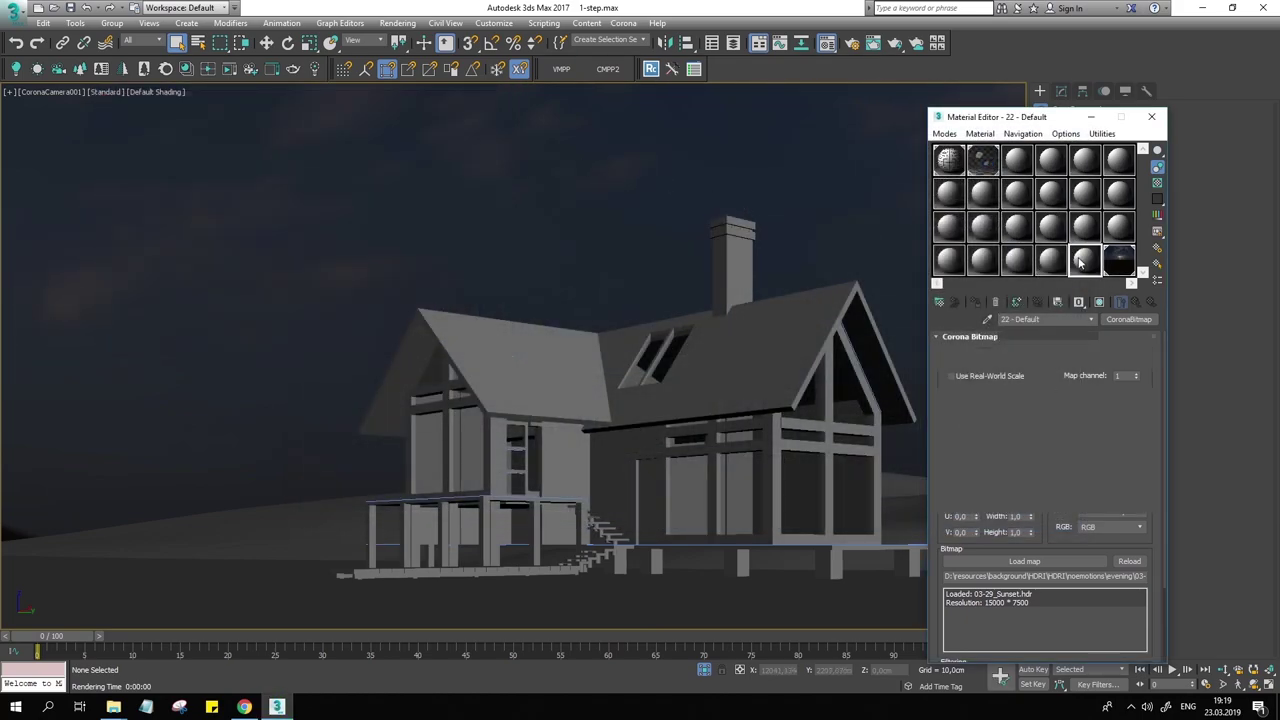
pyautogui.click(938, 303)
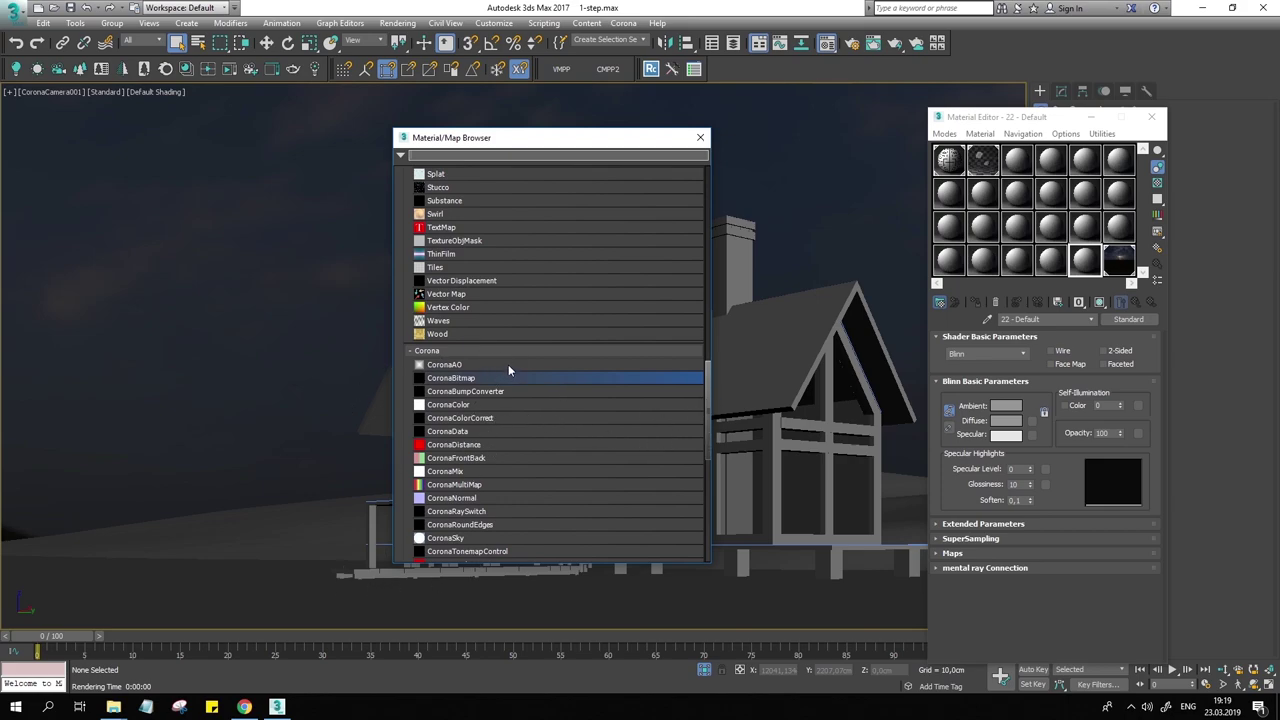
pyautogui.scroll(-2, 500, 380)
pyautogui.scroll(-1, 491, 417)
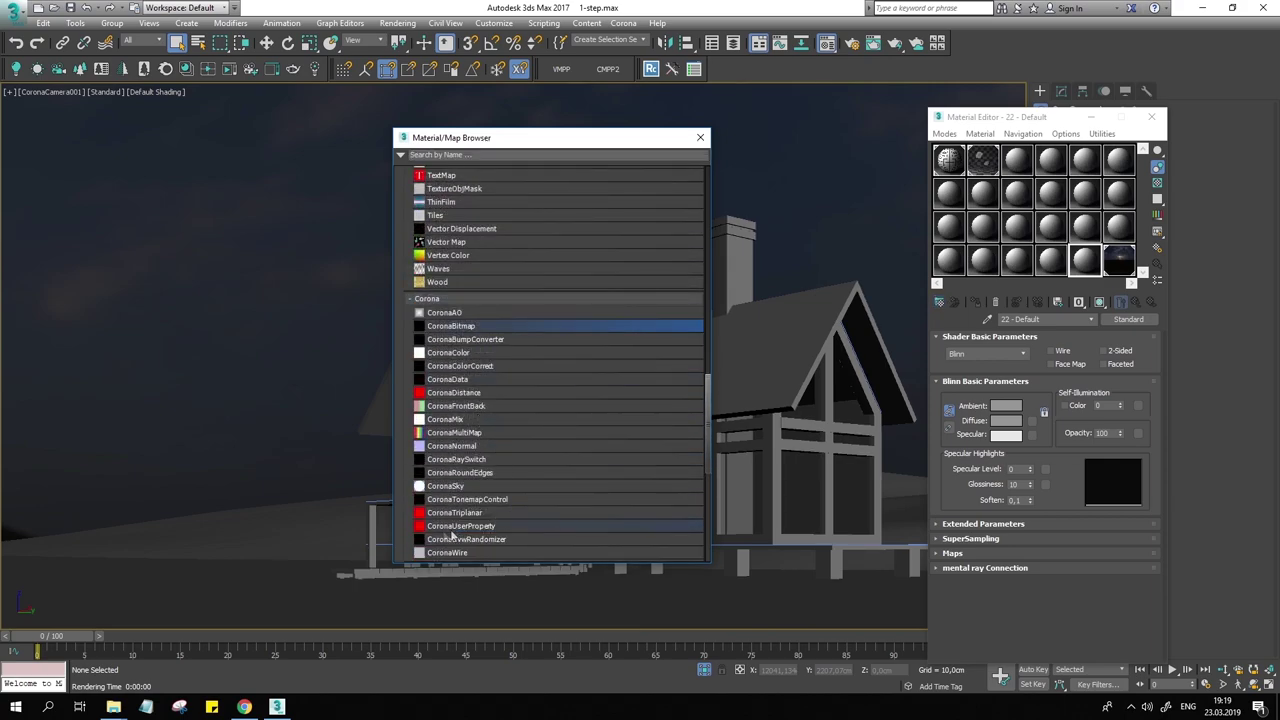
pyautogui.scroll(-3, 530, 460)
pyautogui.scroll(-1, 538, 480)
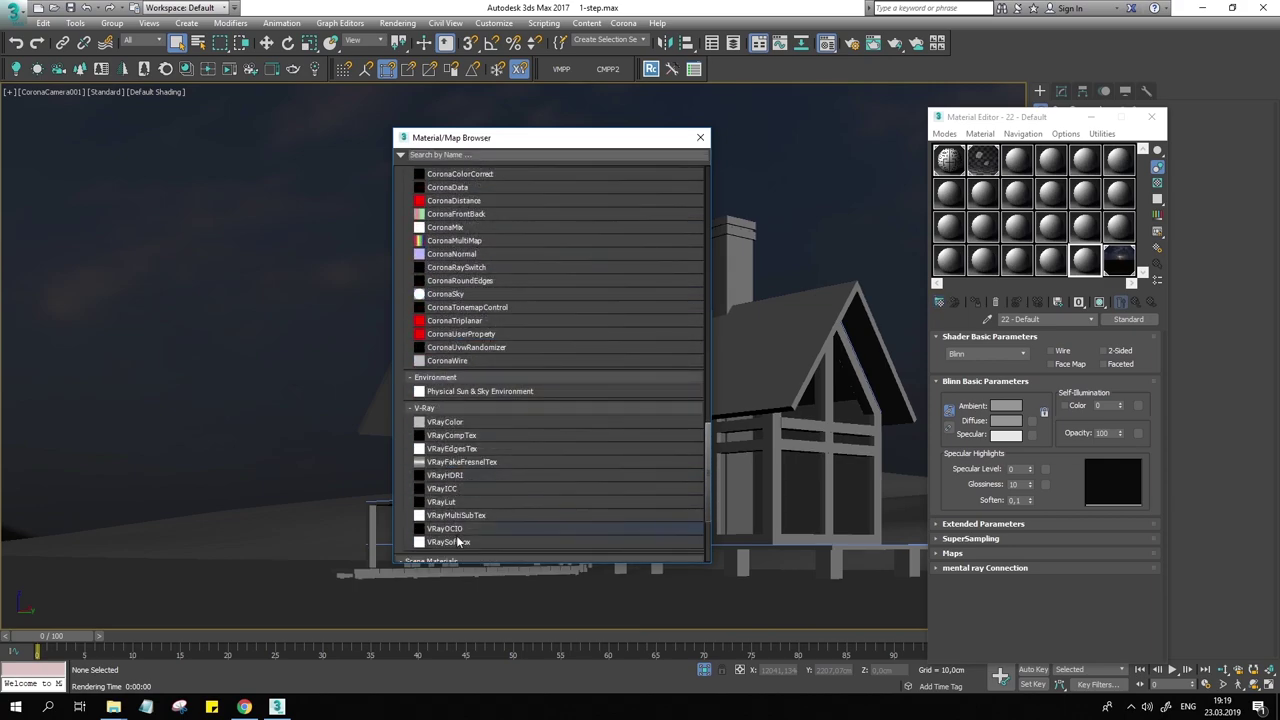
pyautogui.doubleClick(461, 475)
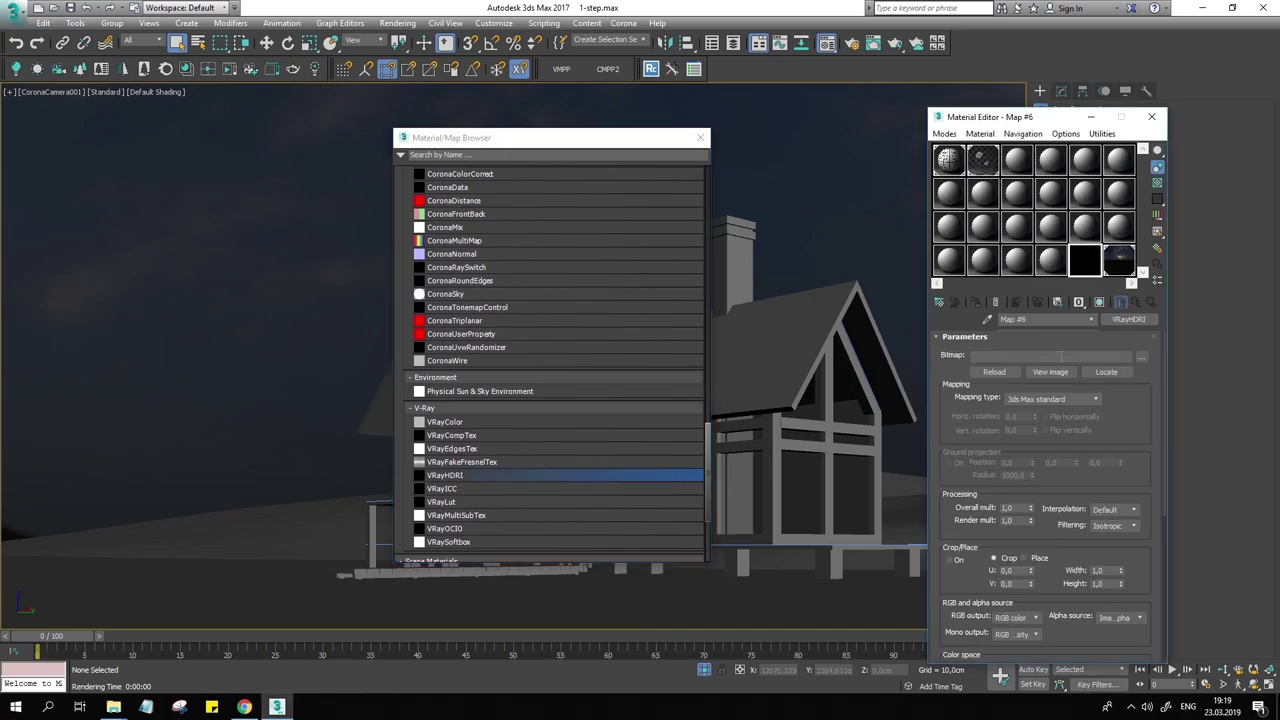
pyautogui.click(1025, 355)
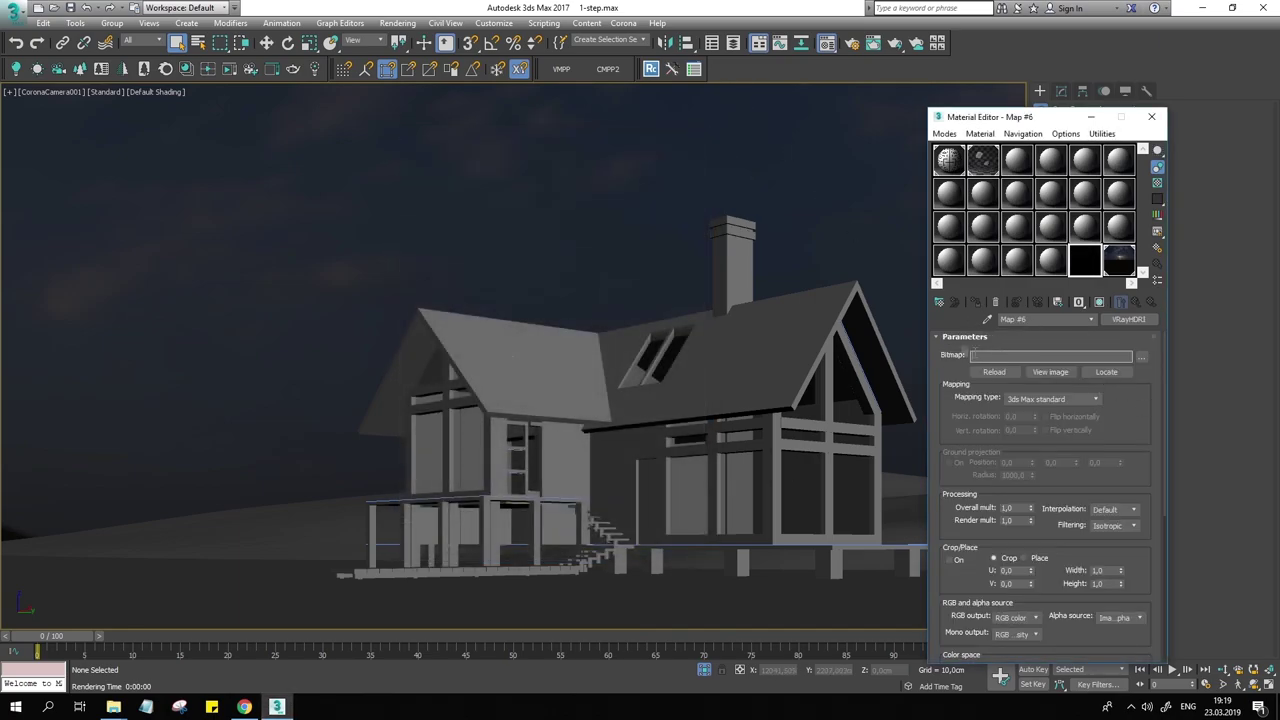
# Load 04-11_Sun_B.hdr into the VRayHDRI Map #6 and set its mapping type to Spherical
pyautogui.click(1146, 356)
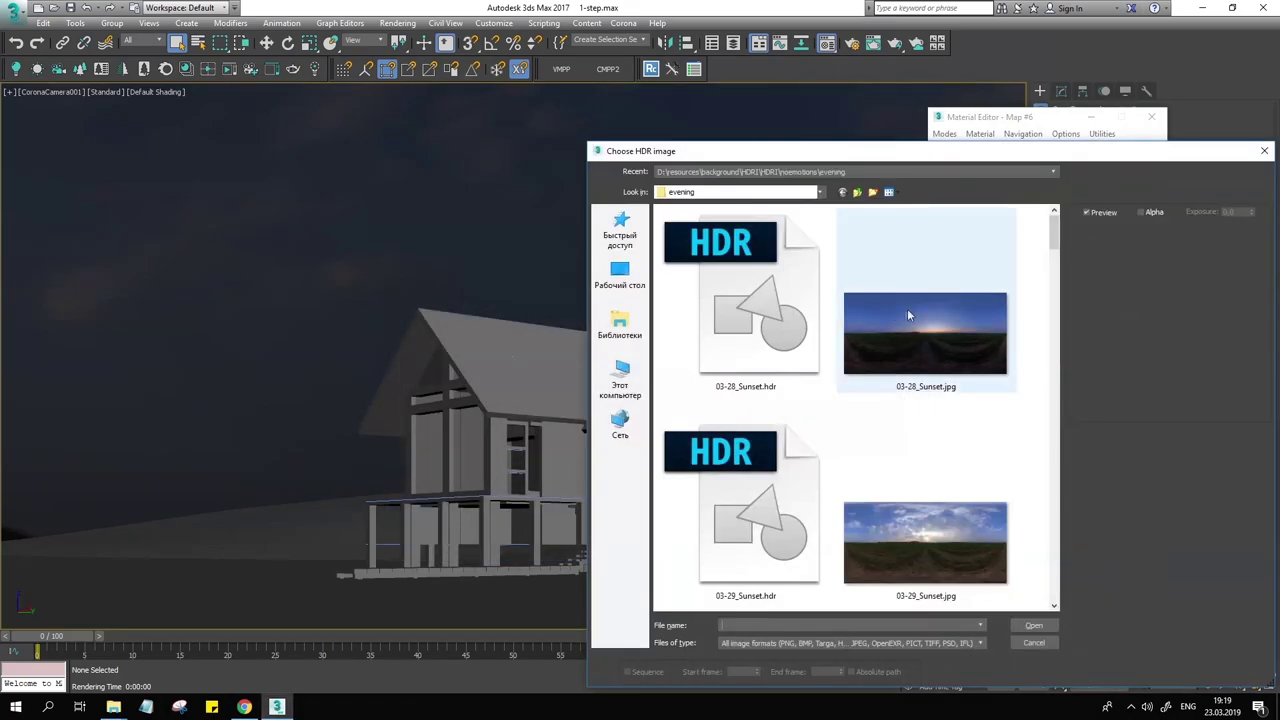
pyautogui.moveTo(929, 146); pyautogui.dragTo(695, 65)
pyautogui.moveTo(819, 135); pyautogui.dragTo(680, 222)
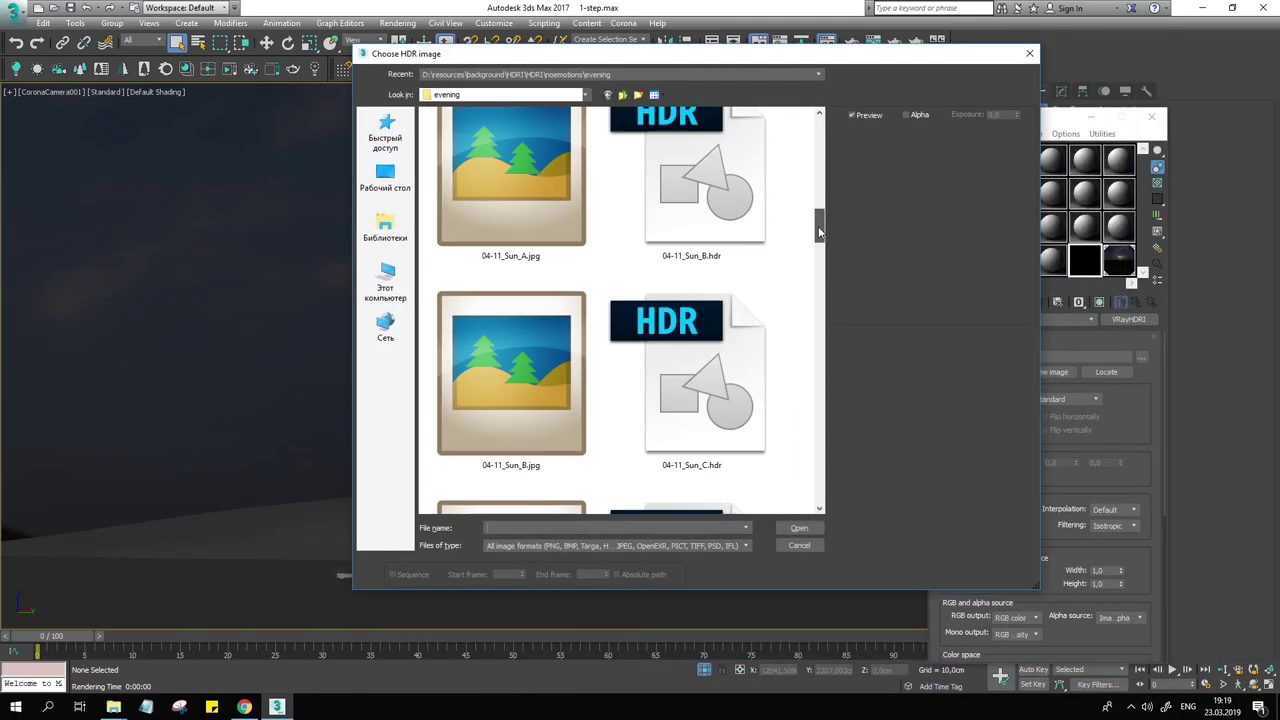
pyautogui.click(730, 222)
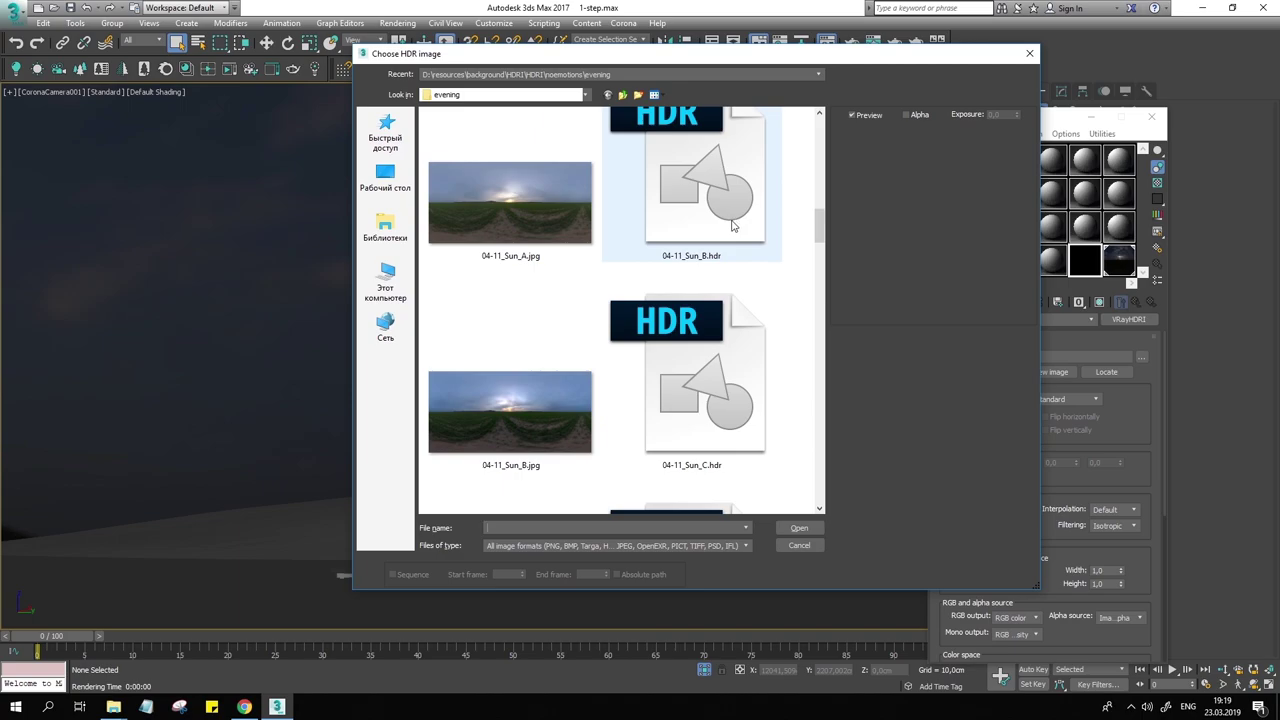
pyautogui.click(746, 348)
pyautogui.click(785, 527)
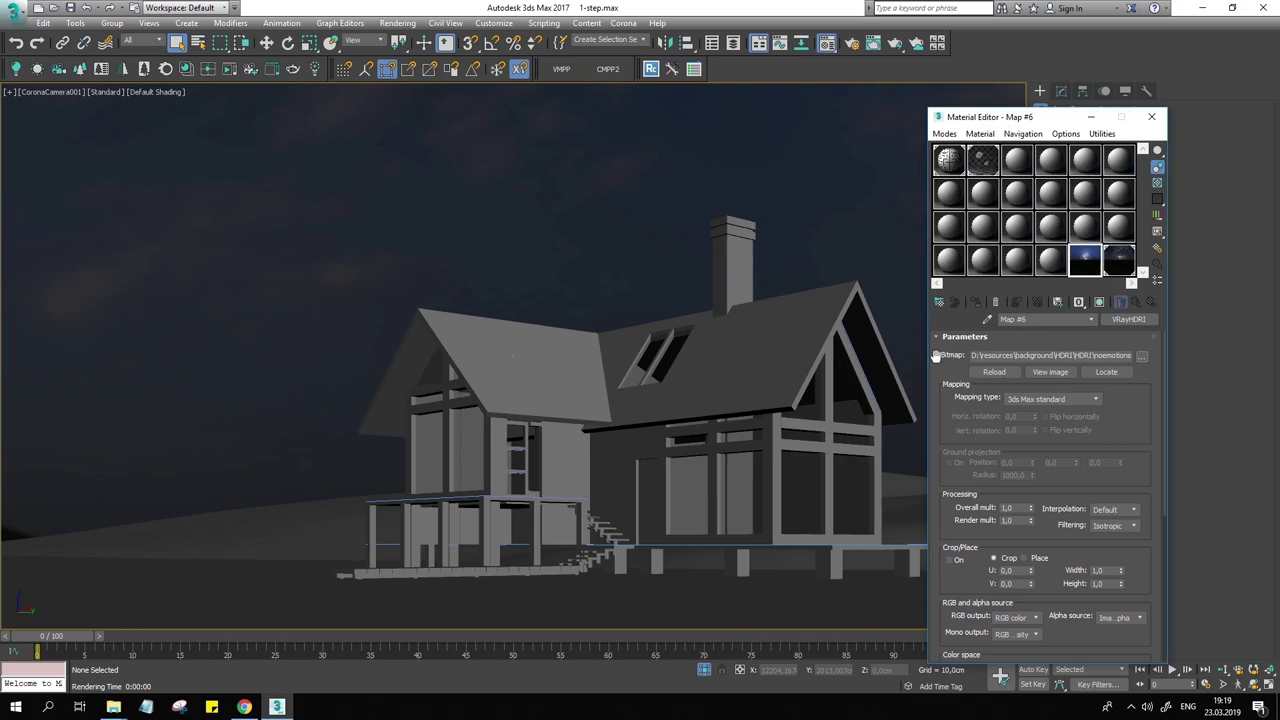
pyautogui.click(1034, 398)
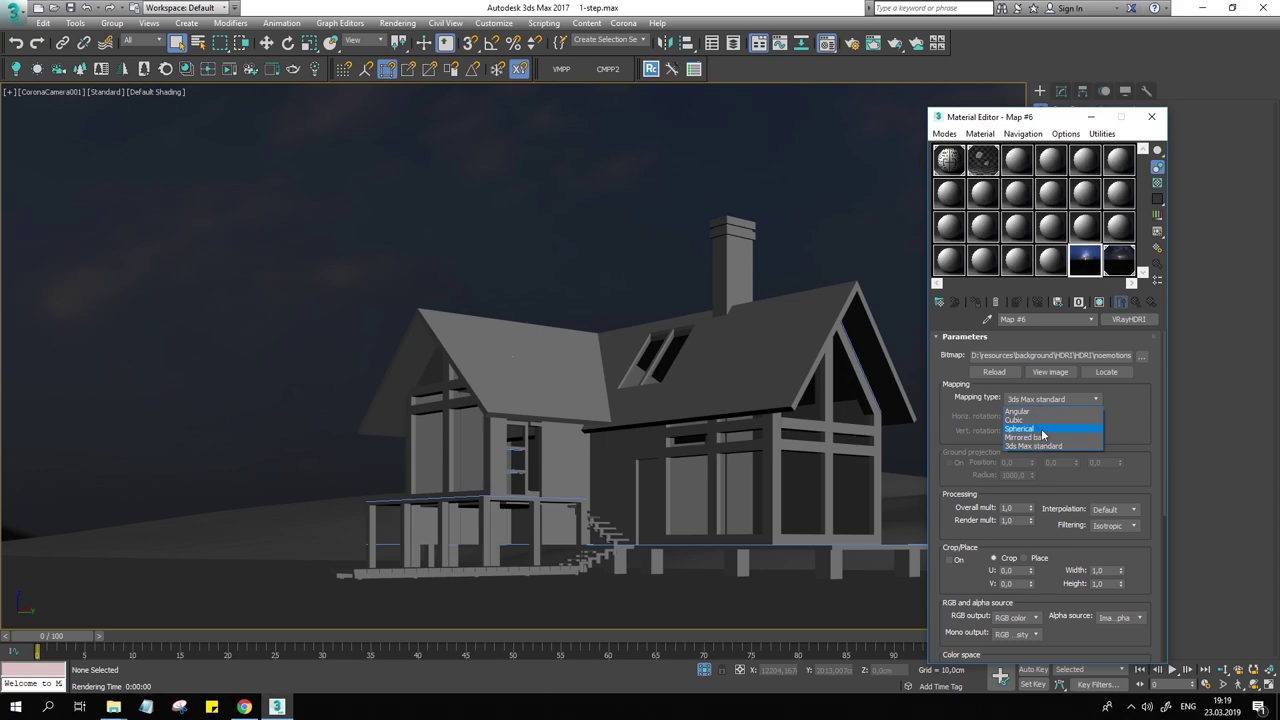
pyautogui.click(1041, 428)
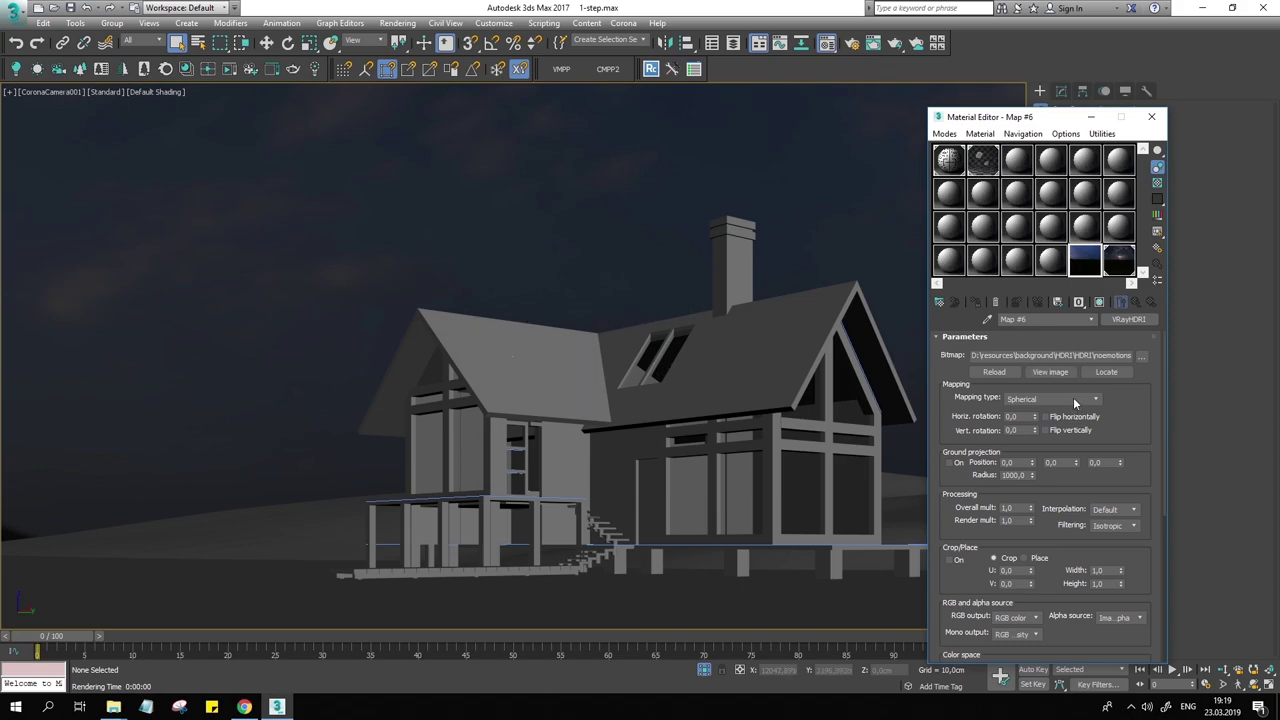
# Assign VRayHDRI Map #6 as an instanced Environment Map via the Environment dialog (8)
pyautogui.click(731, 198)
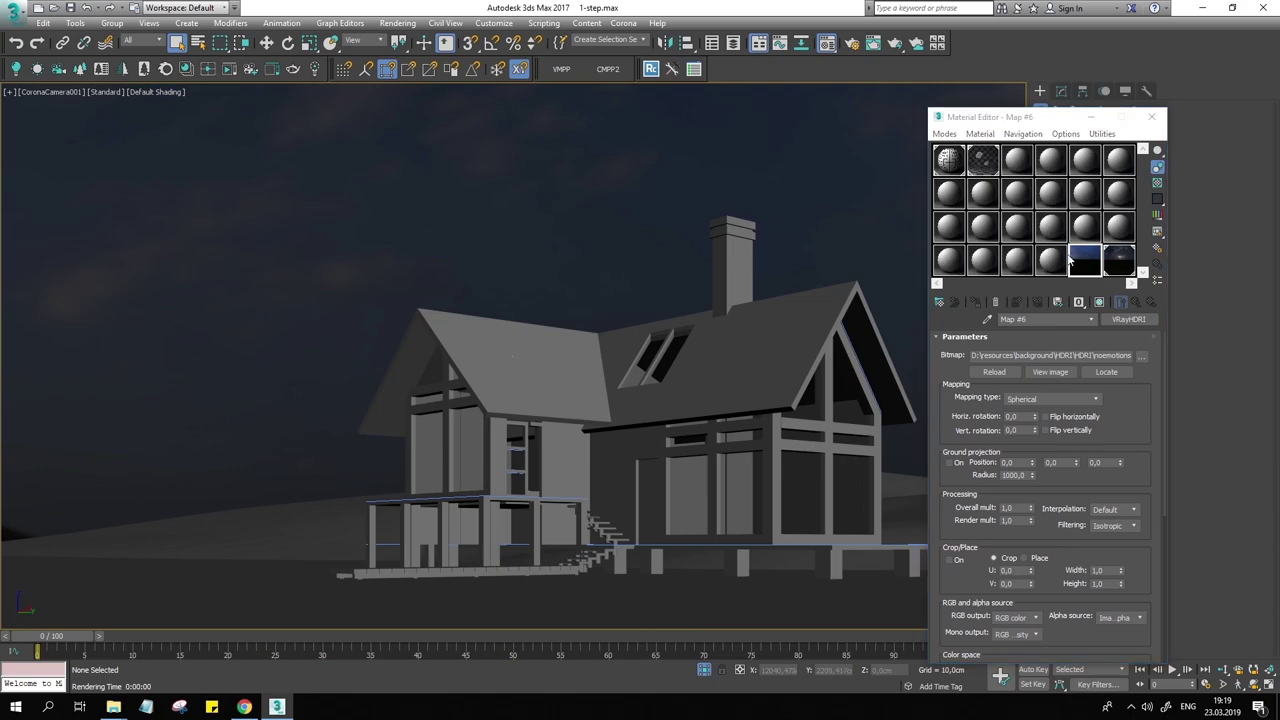
pyautogui.press('8')
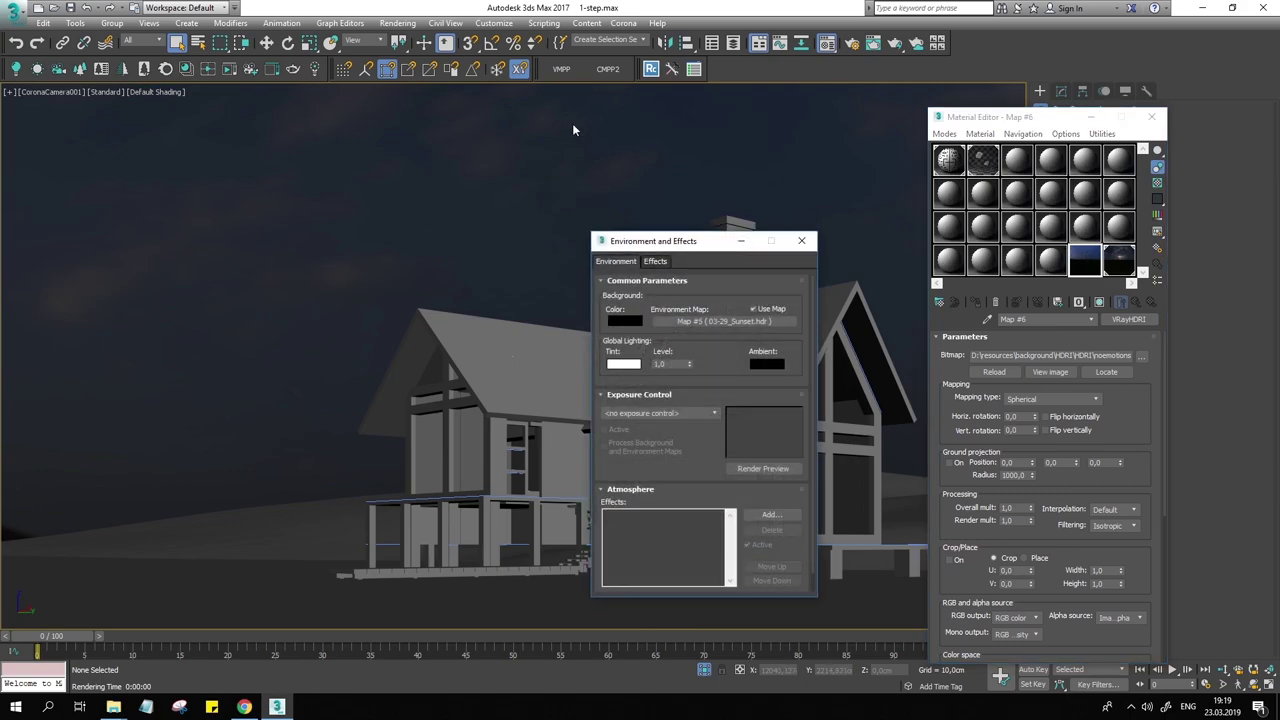
pyautogui.moveTo(1050, 256); pyautogui.dragTo(618, 291)
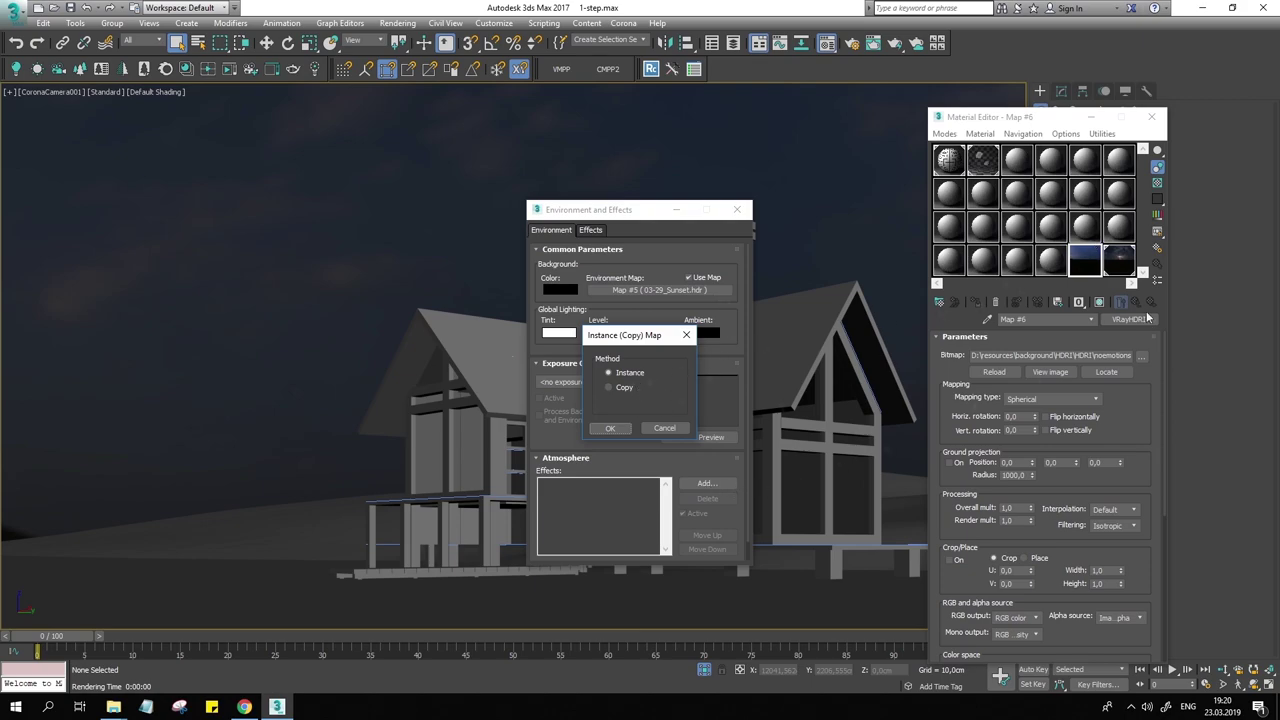
pyautogui.click(607, 430)
# Compare the CoronaBitmap and VRayHDRI map parameters, then close the Environment dialog
pyautogui.scroll(-5, 1093, 345)
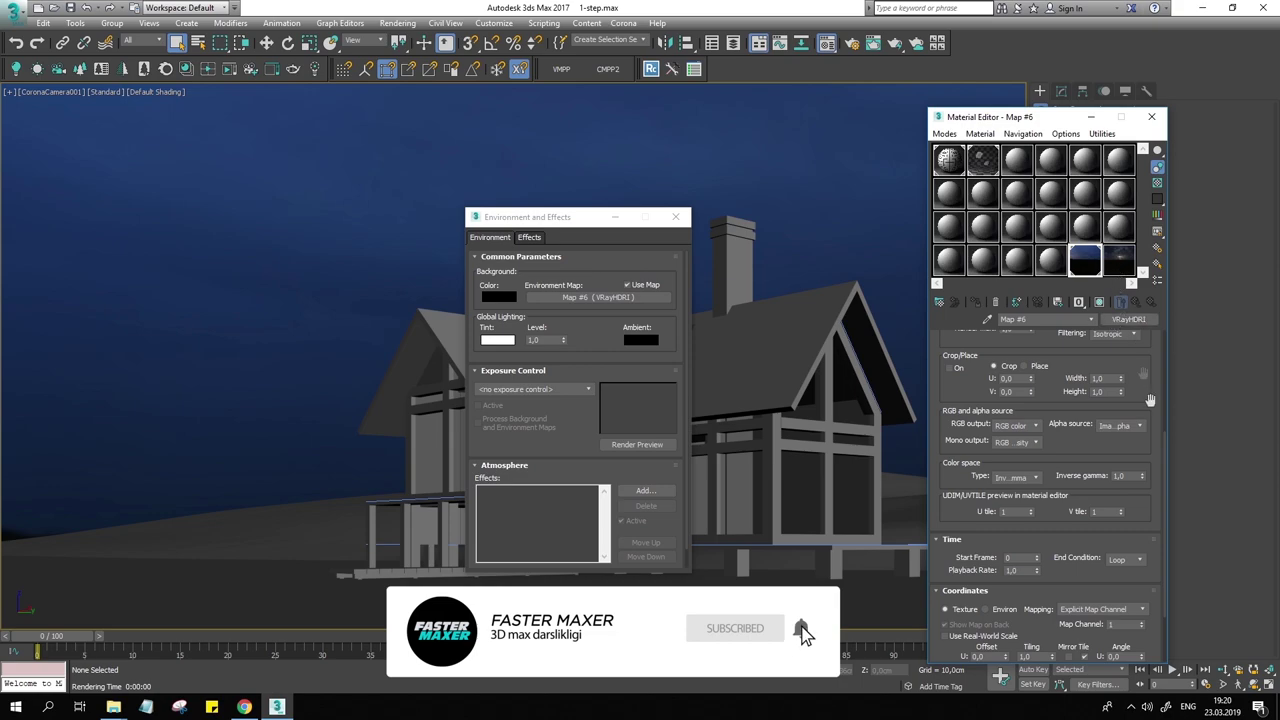
pyautogui.click(1120, 267)
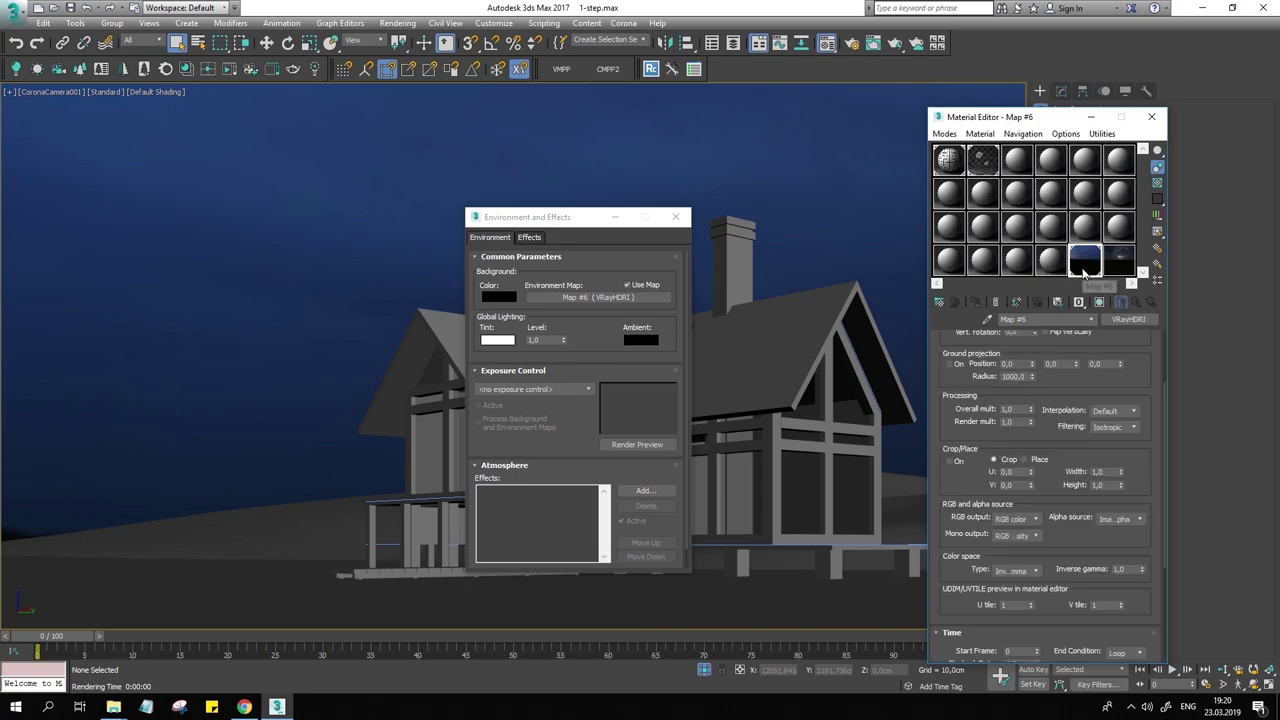
pyautogui.scroll(-5, 1138, 318)
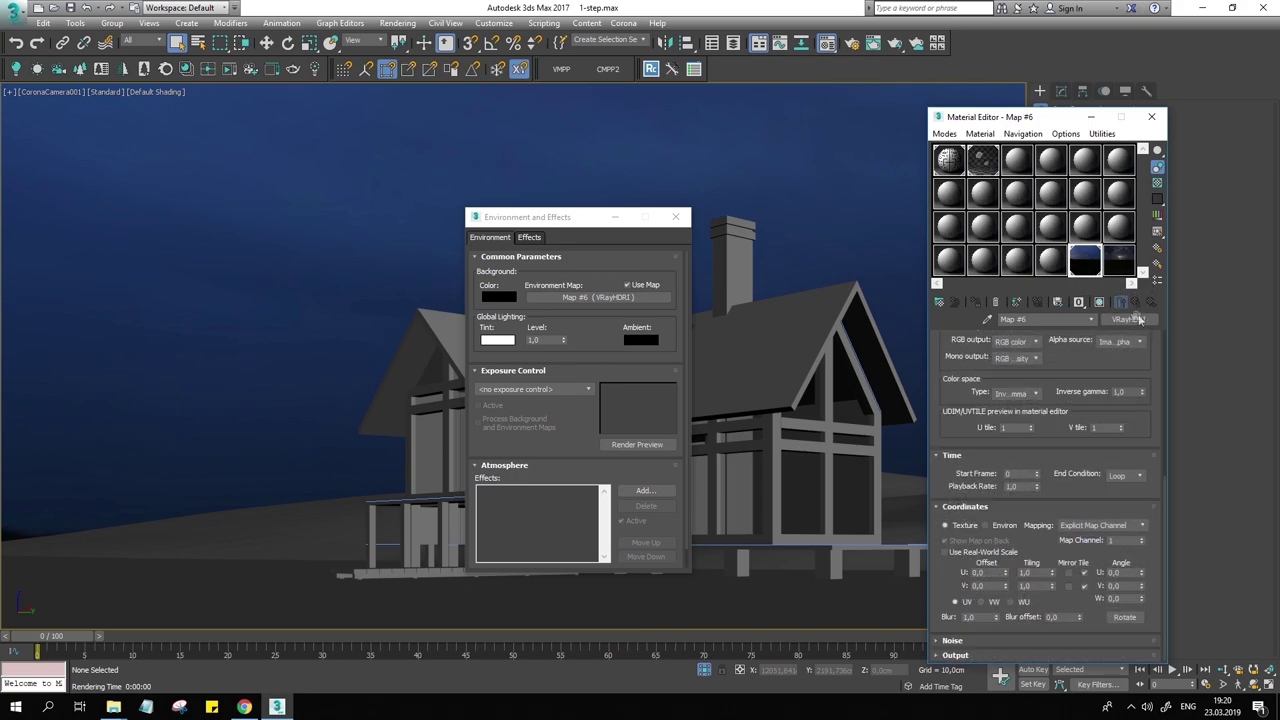
pyautogui.scroll(2, 1138, 495)
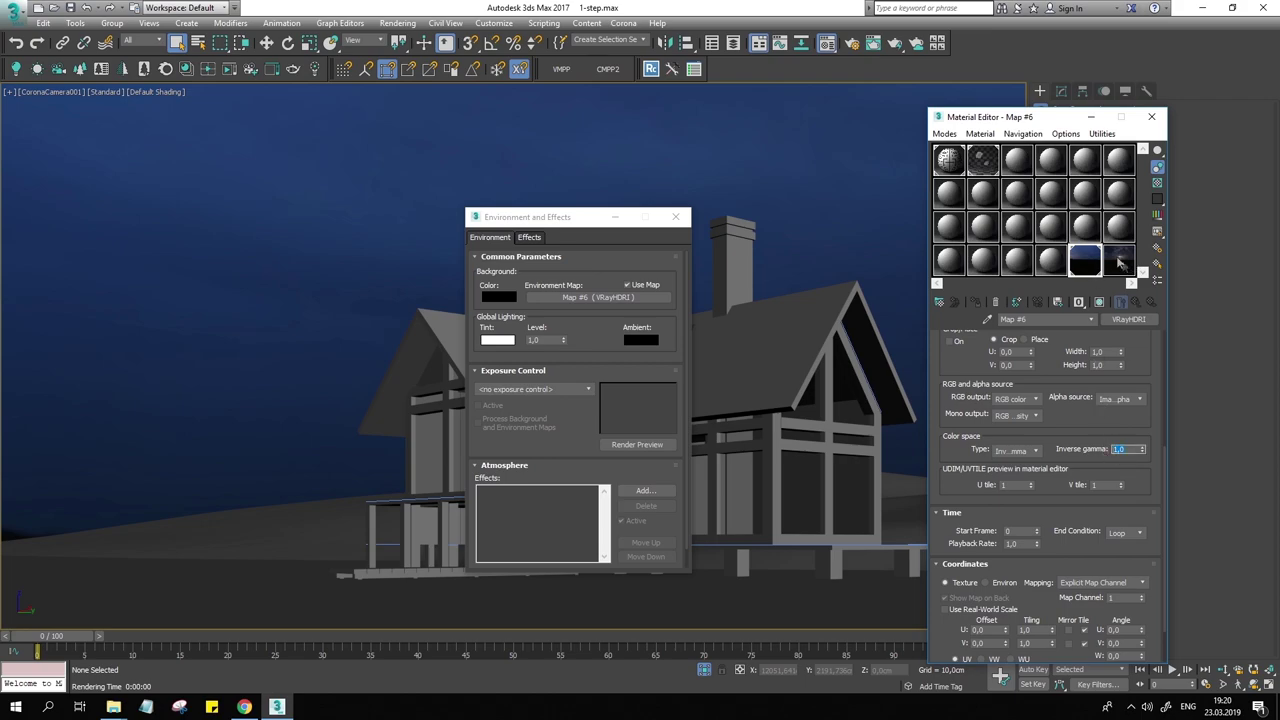
pyautogui.click(1116, 259)
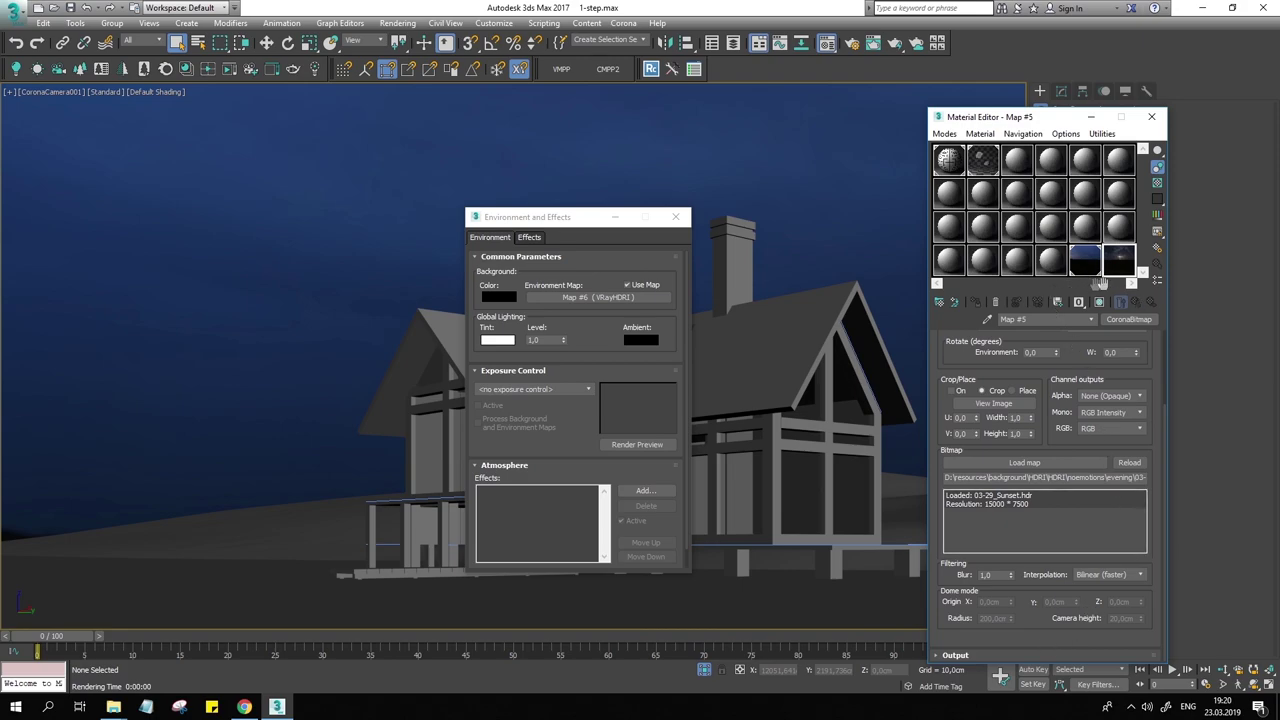
pyautogui.click(1097, 262)
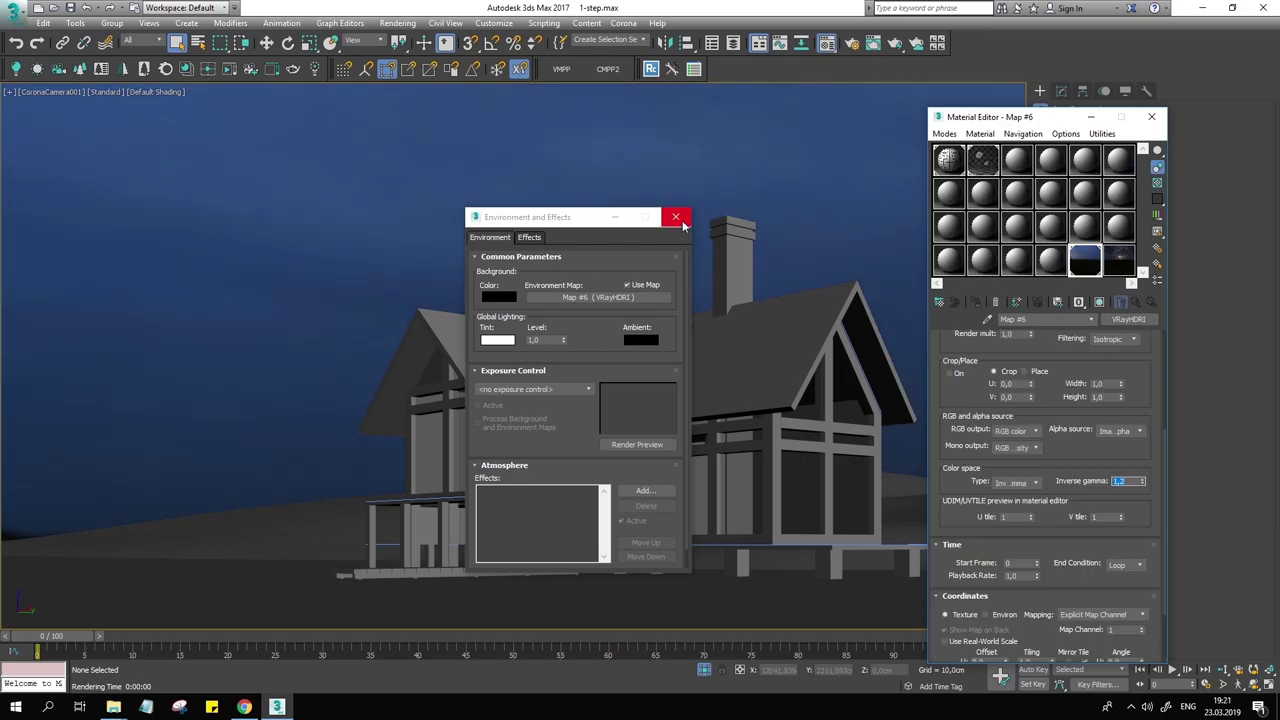
pyautogui.click(495, 213)
pyautogui.click(675, 217)
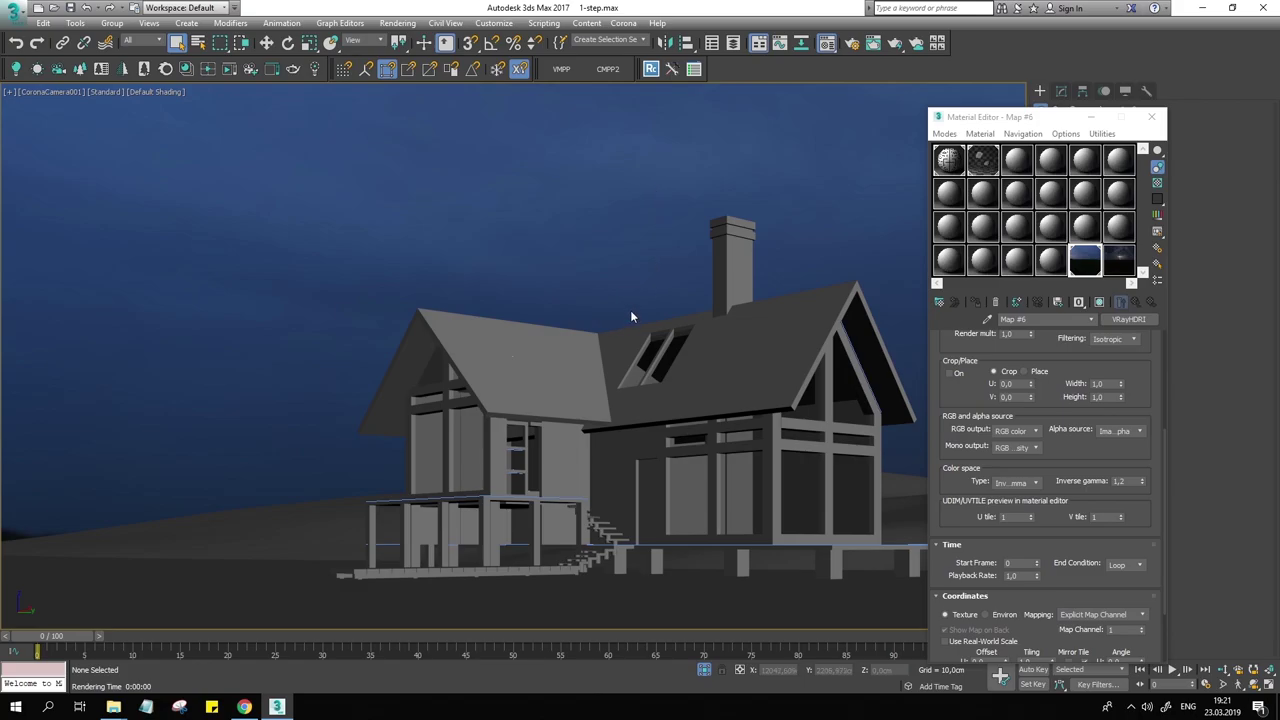
pyautogui.hotkey('shift', 'q')
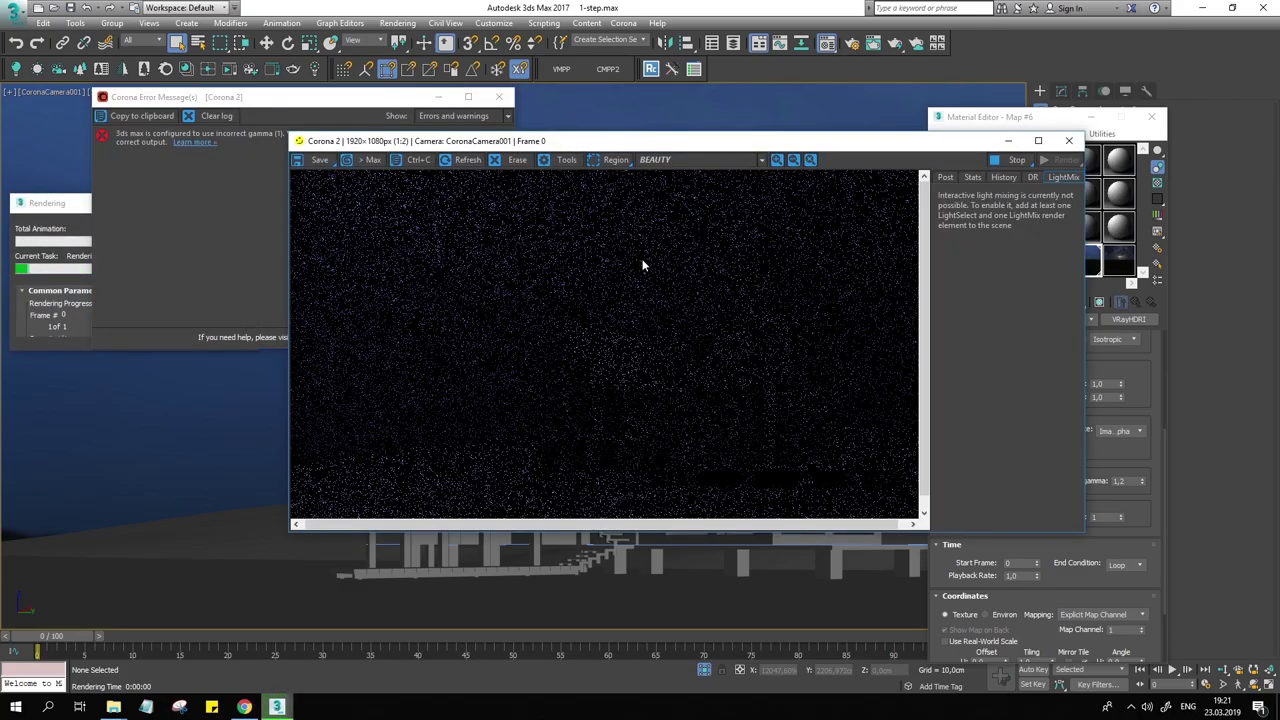
pyautogui.scroll(1, 722, 320)
pyautogui.scroll(-1, 721, 320)
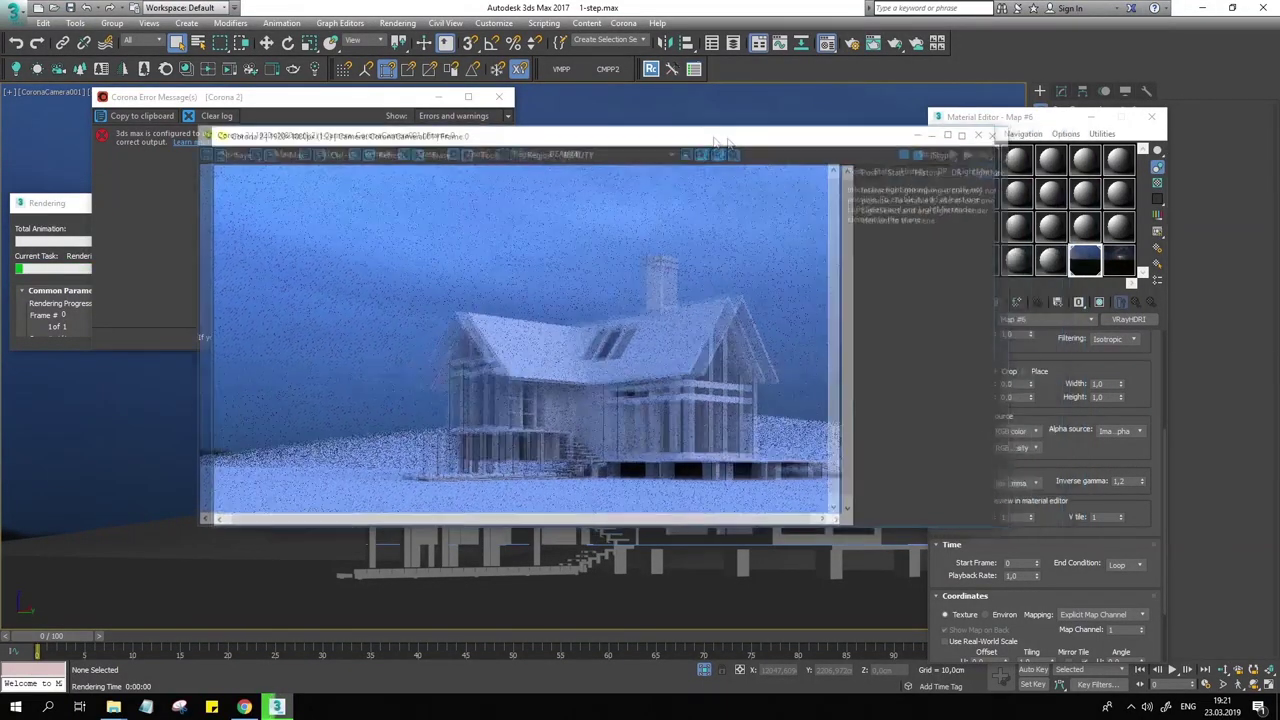
pyautogui.moveTo(803, 140); pyautogui.dragTo(703, 133)
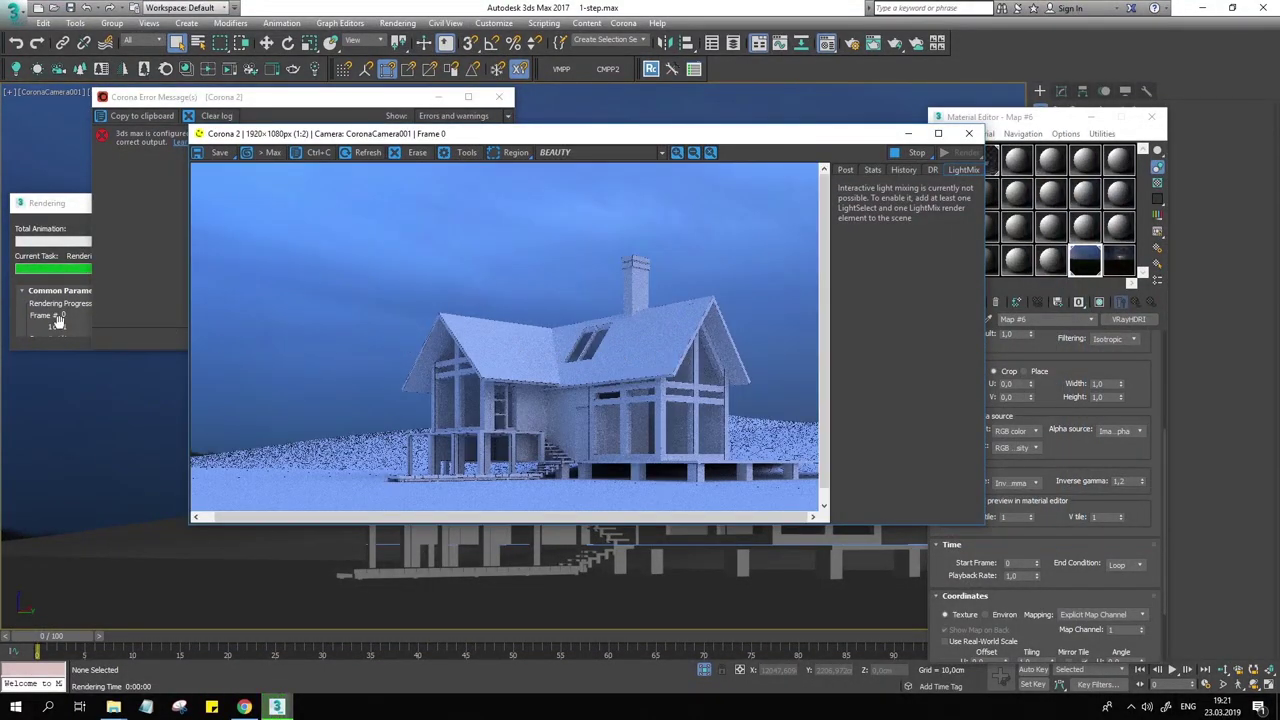
pyautogui.click(60, 322)
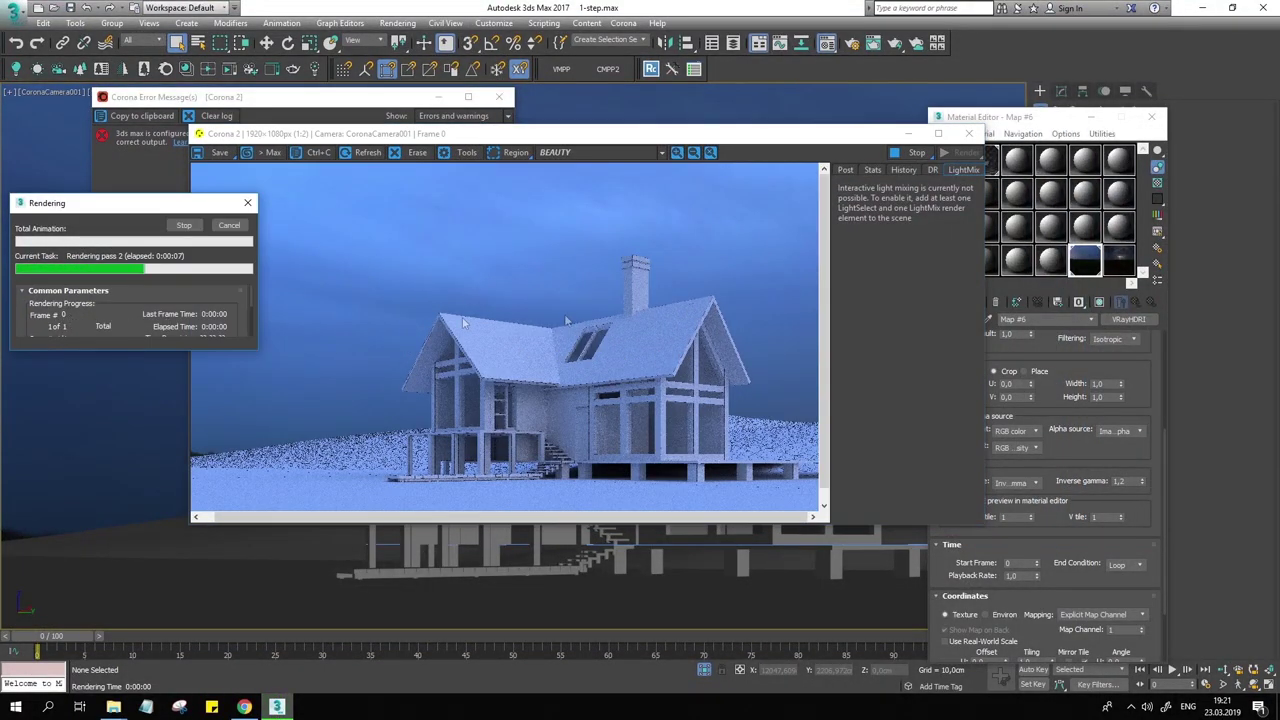
pyautogui.click(336, 276)
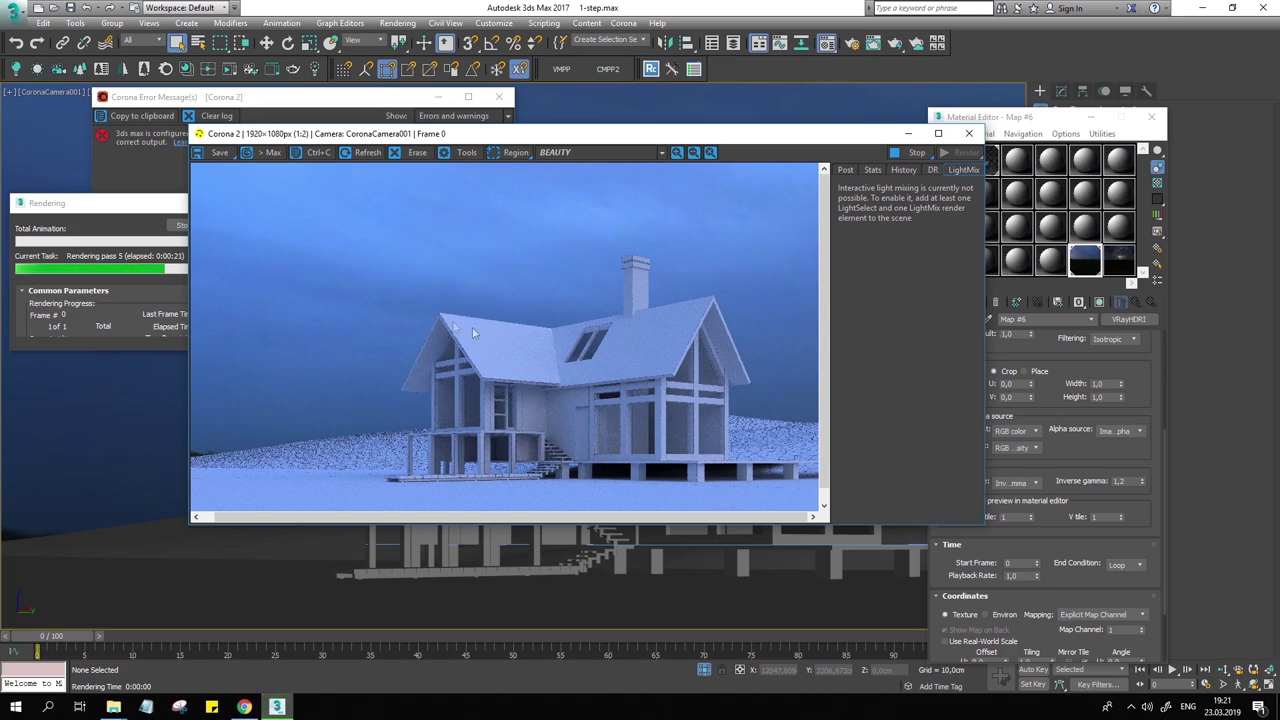
pyautogui.click(185, 300)
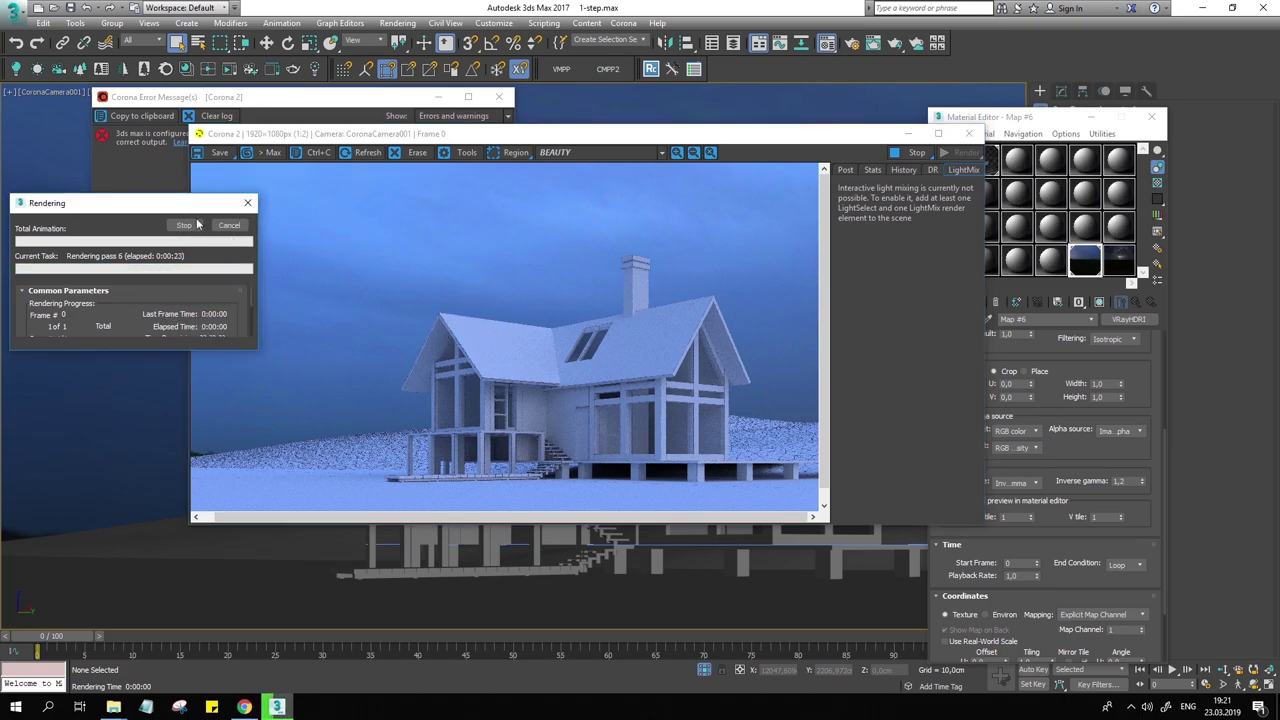
pyautogui.click(247, 203)
pyautogui.click(968, 133)
pyautogui.click(498, 98)
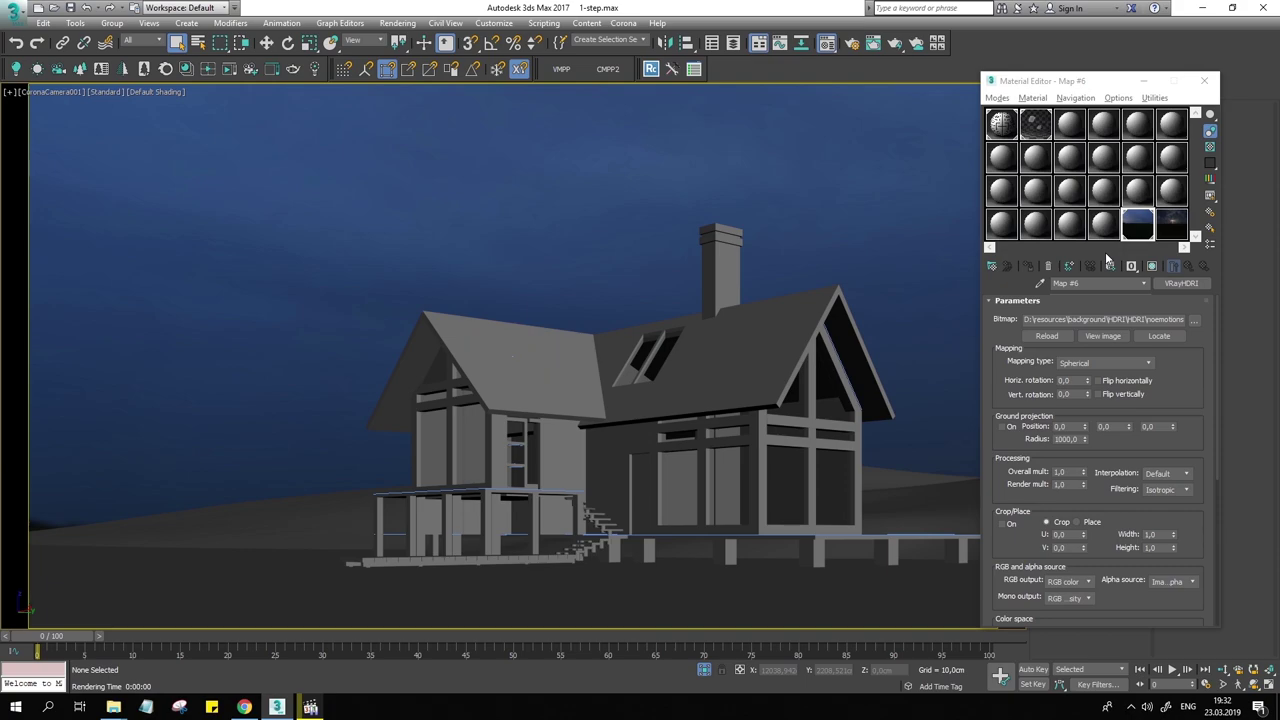
# Set the VRayHDRI horizontal rotation to 90 and bring up CoronaBitmap Map #5's parameters
pyautogui.doubleClick(1070, 381)
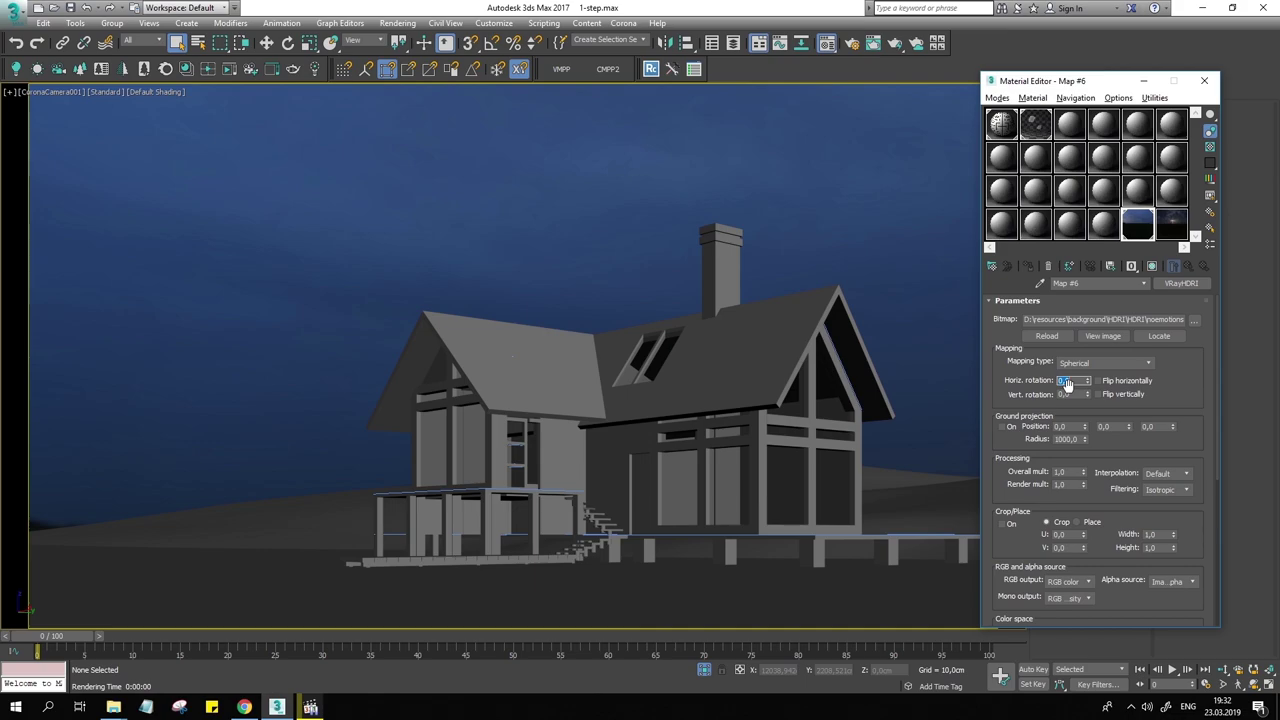
pyautogui.write('90')
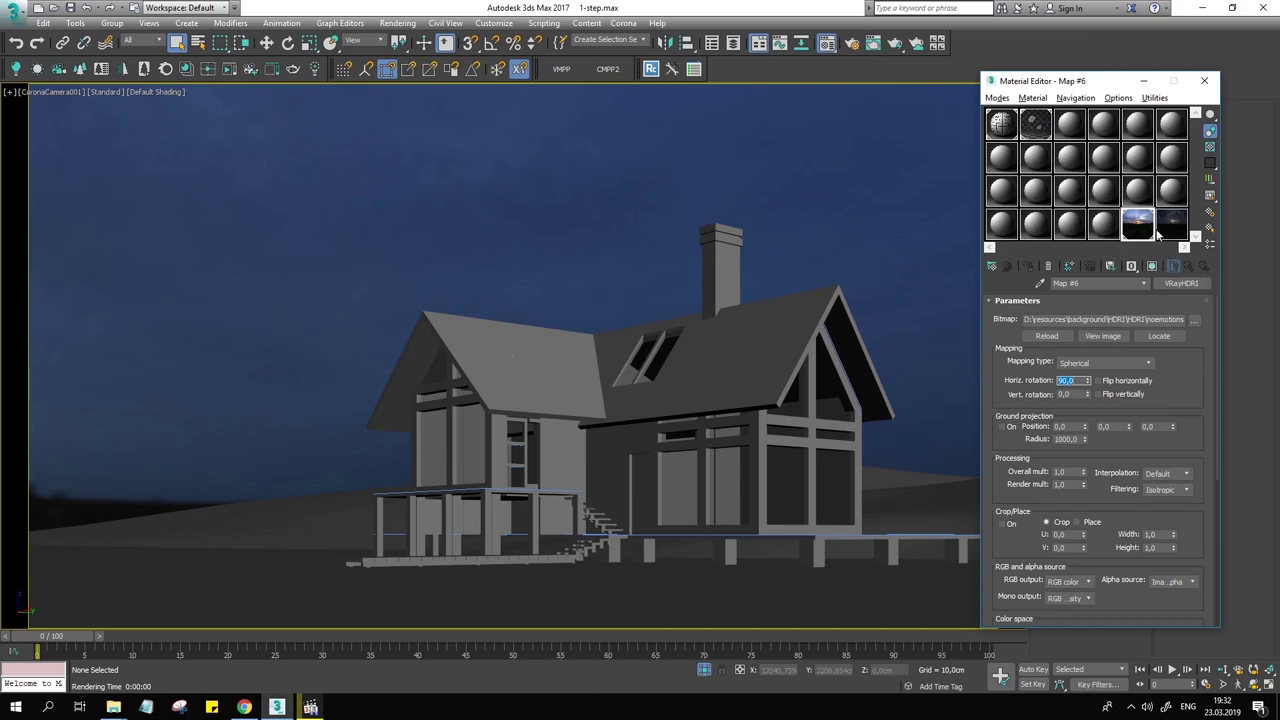
pyautogui.click(1172, 224)
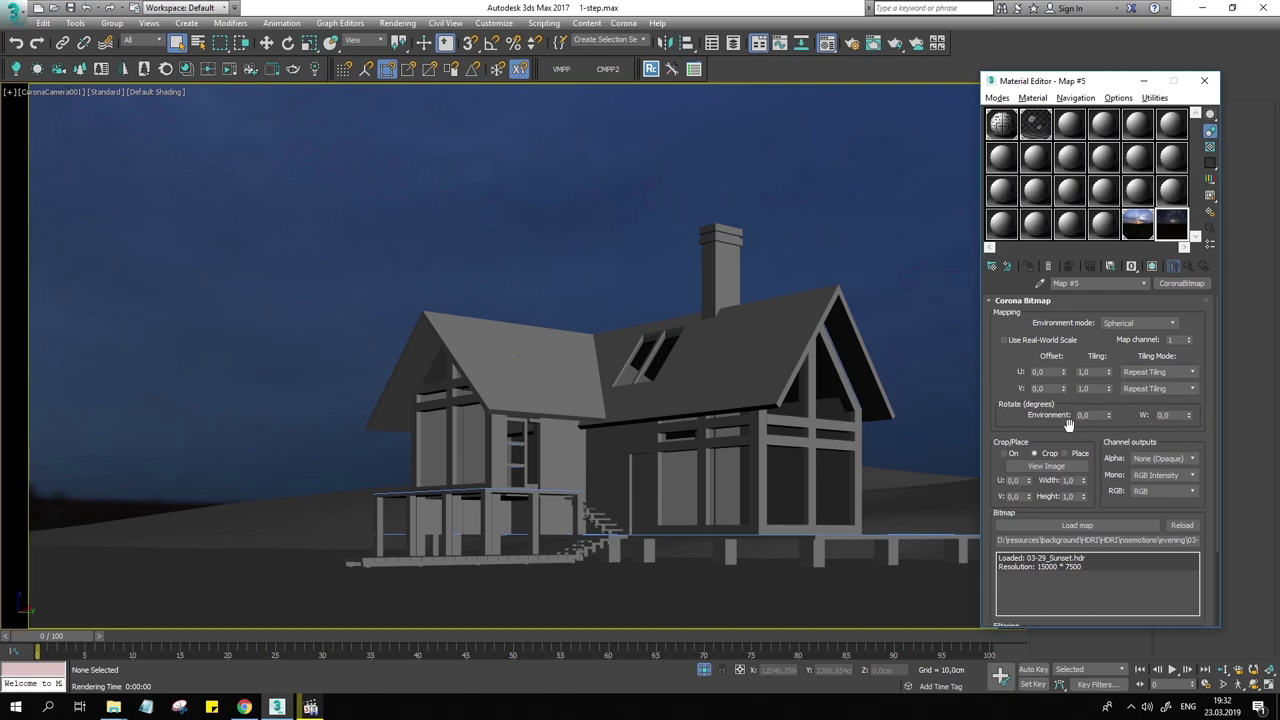
# Rotate the CoronaBitmap Map #5 environment to 90 degrees, checking it in the HDRI preview window
pyautogui.doubleClick(1094, 416)
pyautogui.doubleClick(1170, 222)
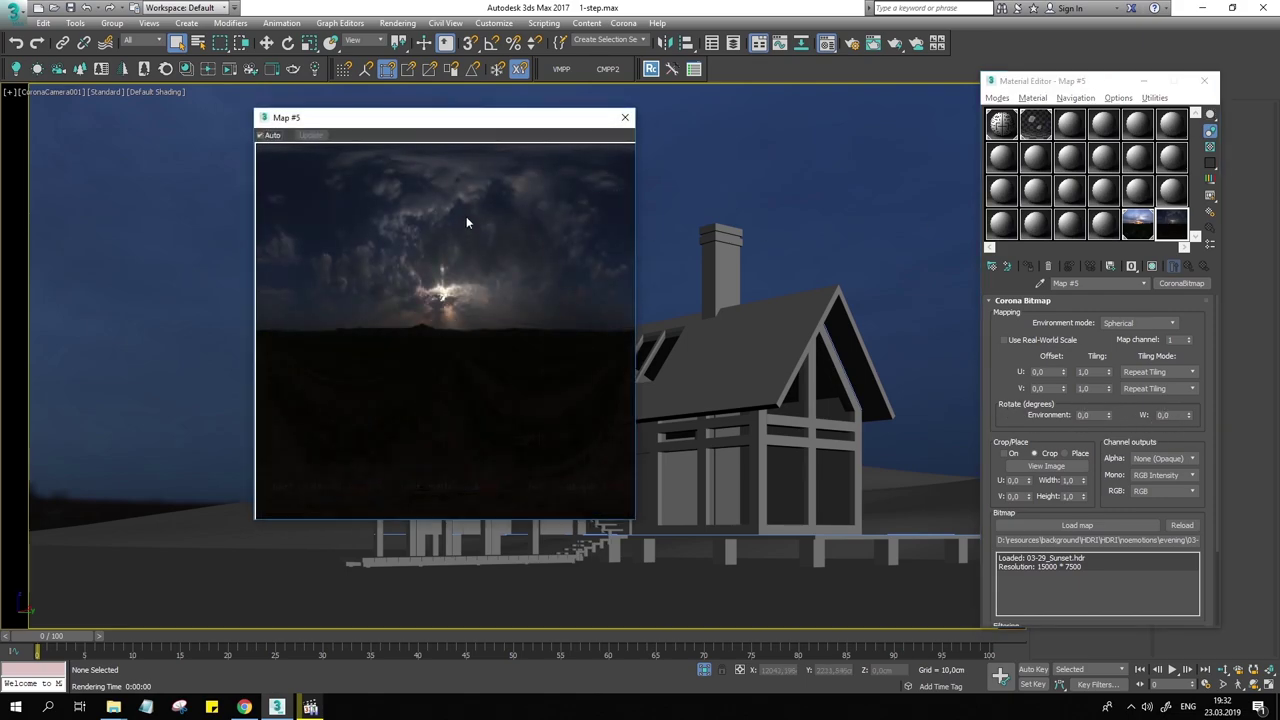
pyautogui.moveTo(470, 112); pyautogui.dragTo(503, 93)
pyautogui.doubleClick(1086, 413)
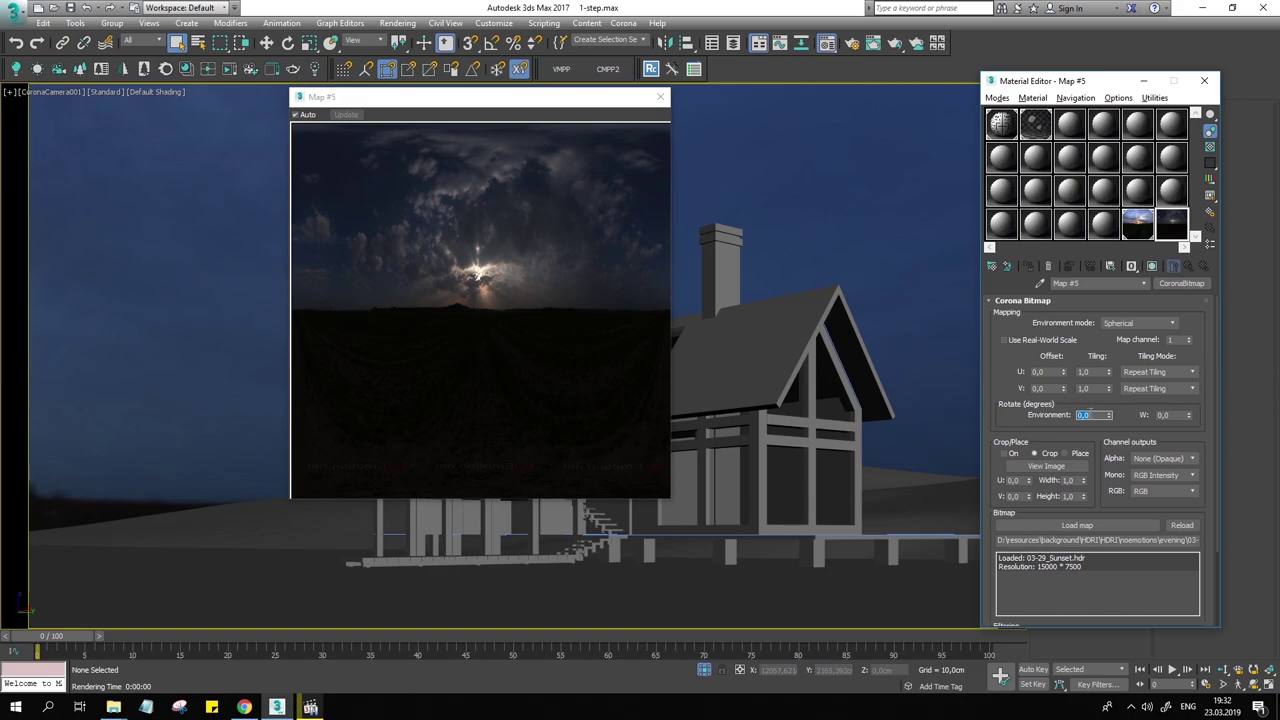
pyautogui.write('180')
pyautogui.press('Return')
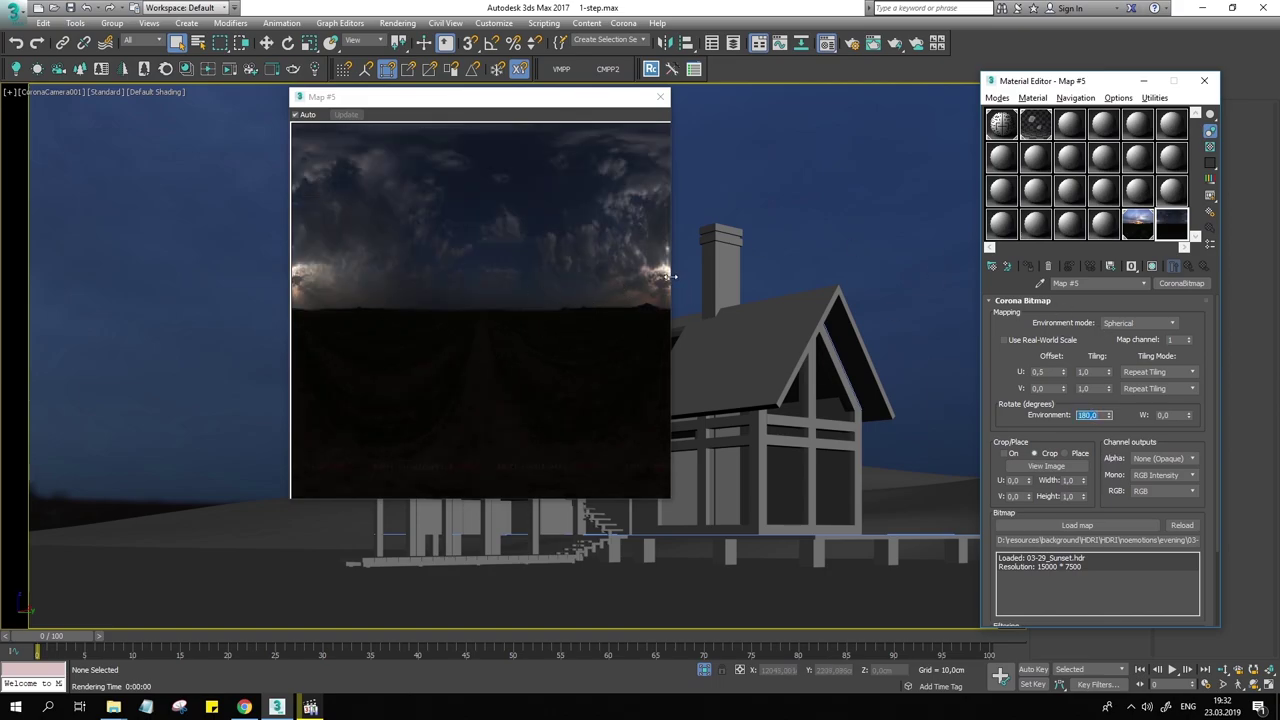
pyautogui.click(1090, 415)
pyautogui.write('90')
pyautogui.press('Return')
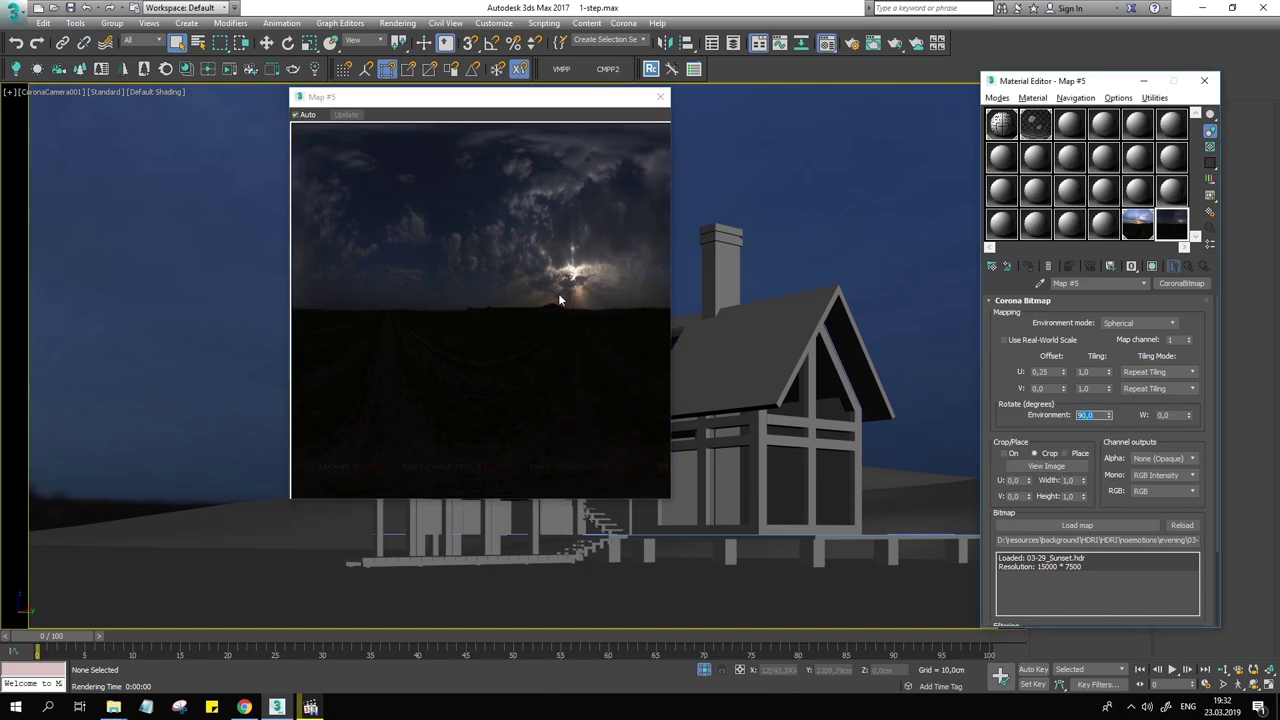
pyautogui.click(661, 98)
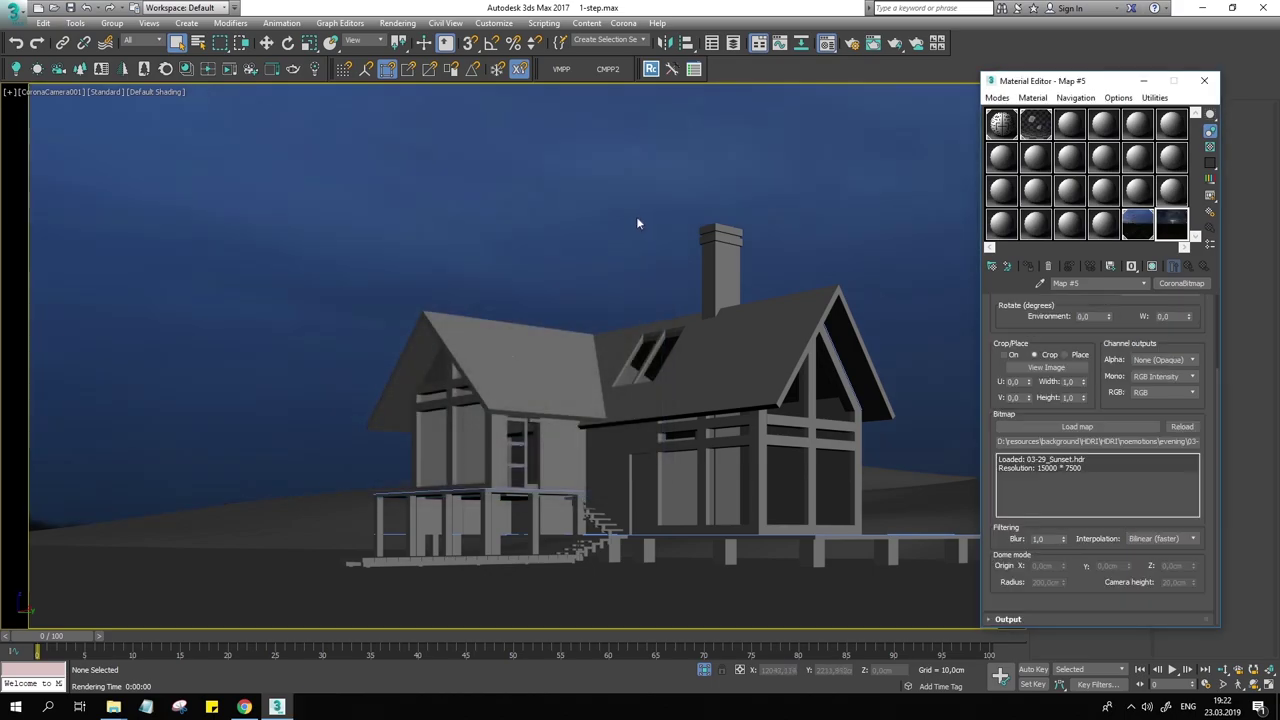